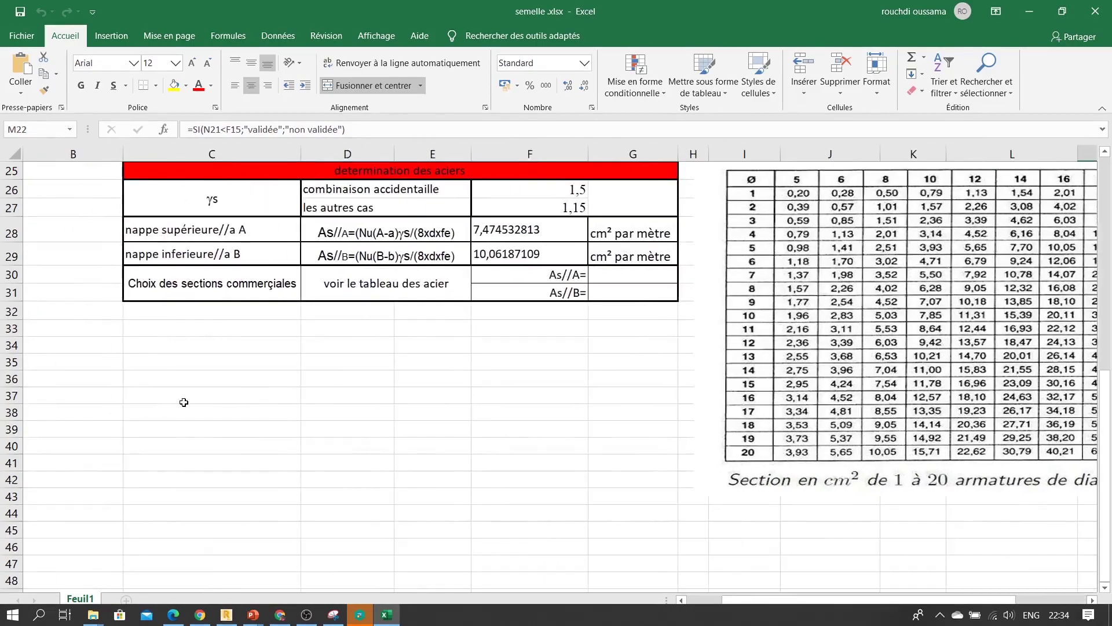
Set the column's long side b to 0,45 m in the input data table
scroll(183, 404, up, 7)
scroll(184, 404, left, 2)
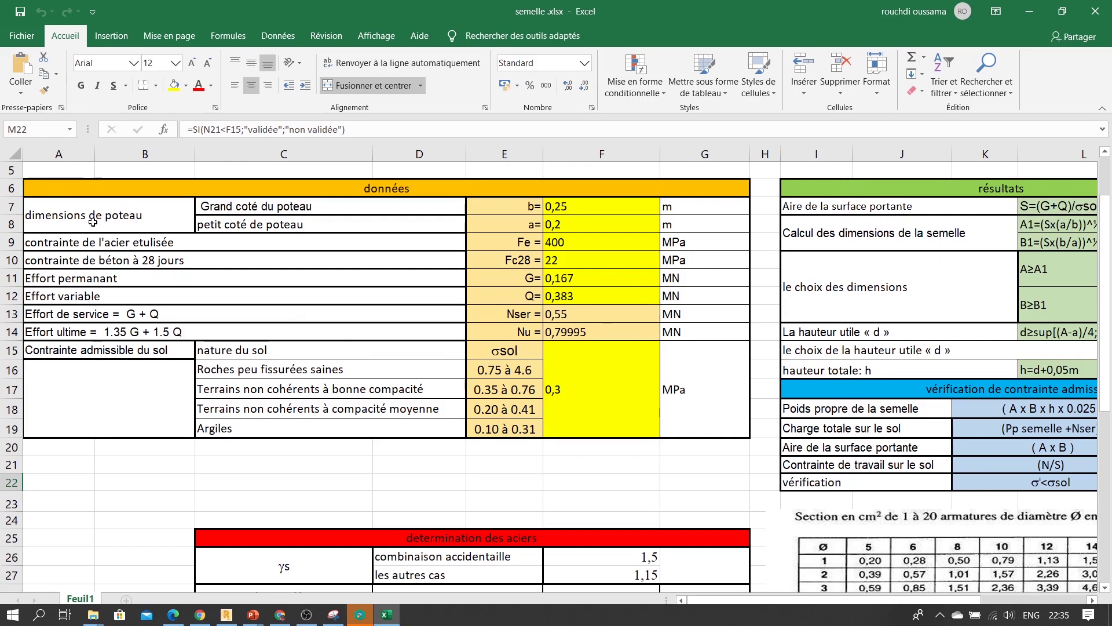
click(592, 210)
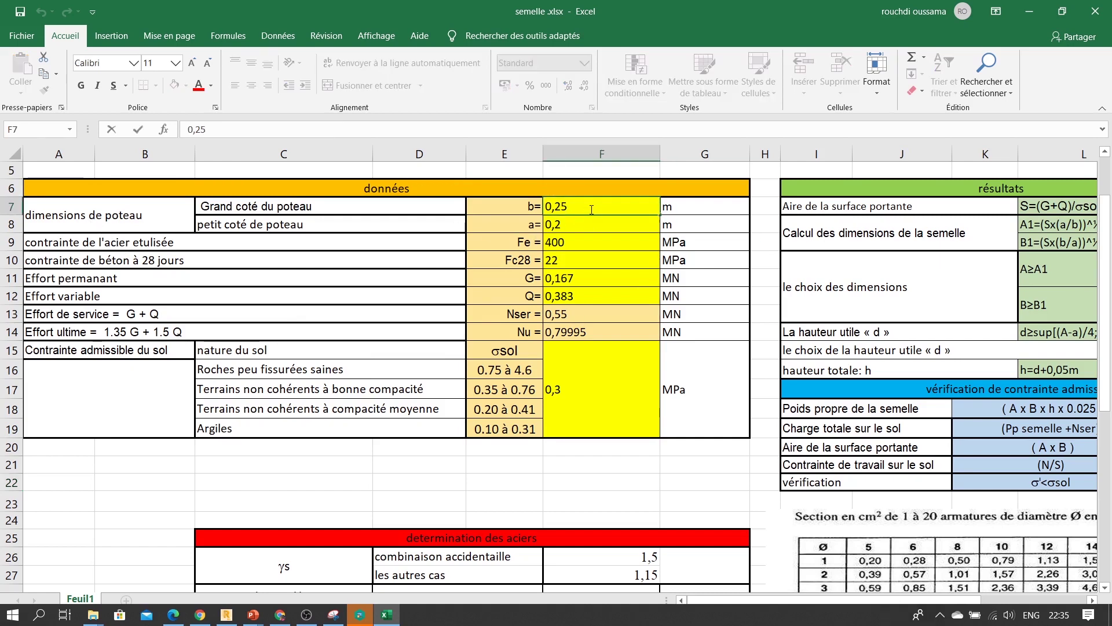
drag(569, 207, 560, 206)
text(4)
double_click(561, 203)
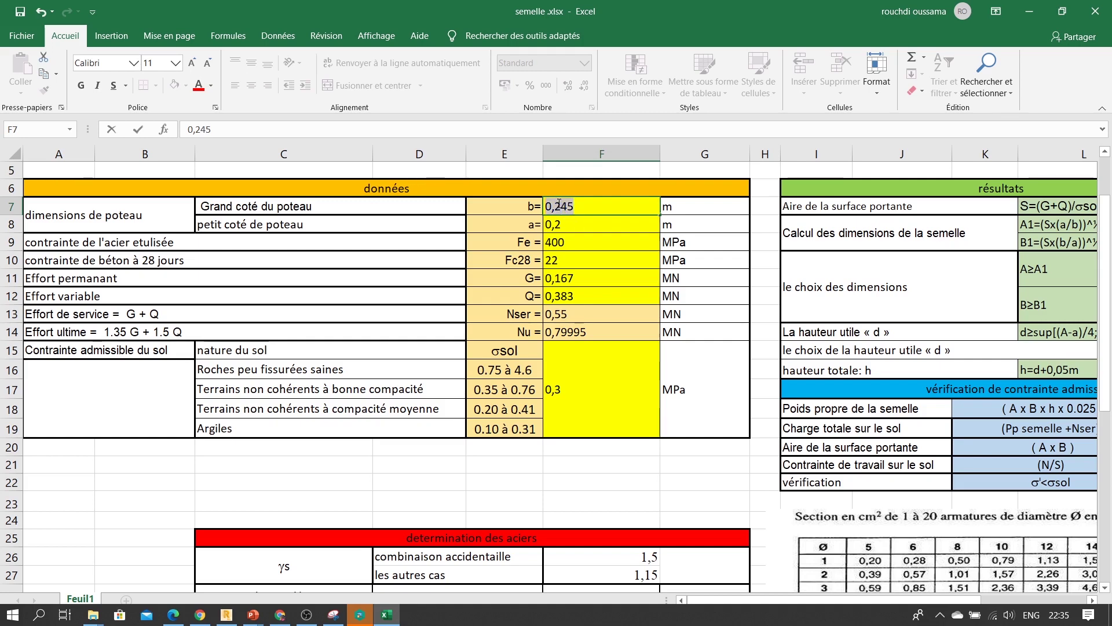
click(560, 203)
key(BackSpace)
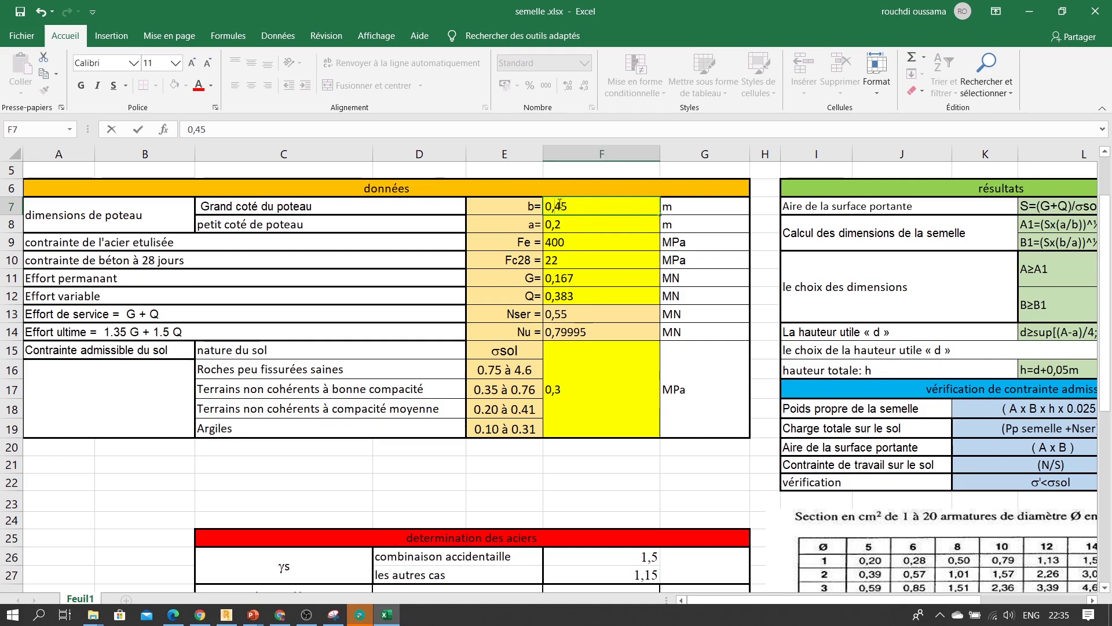
Set the column's short side a to 0,45 m
click(568, 229)
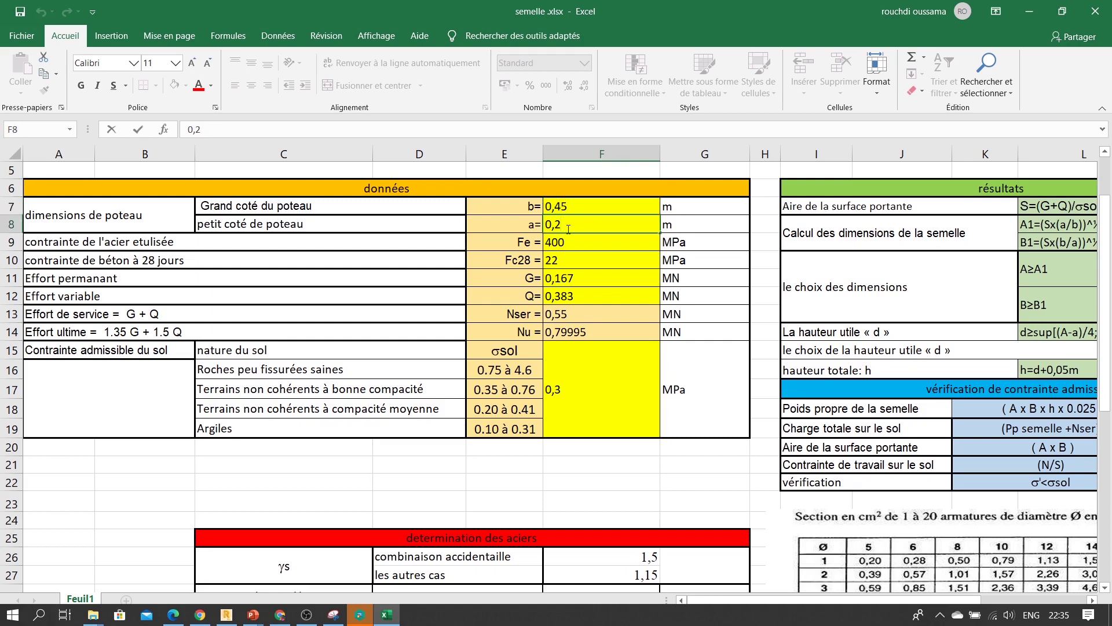
key(BackSpace)
text(45)
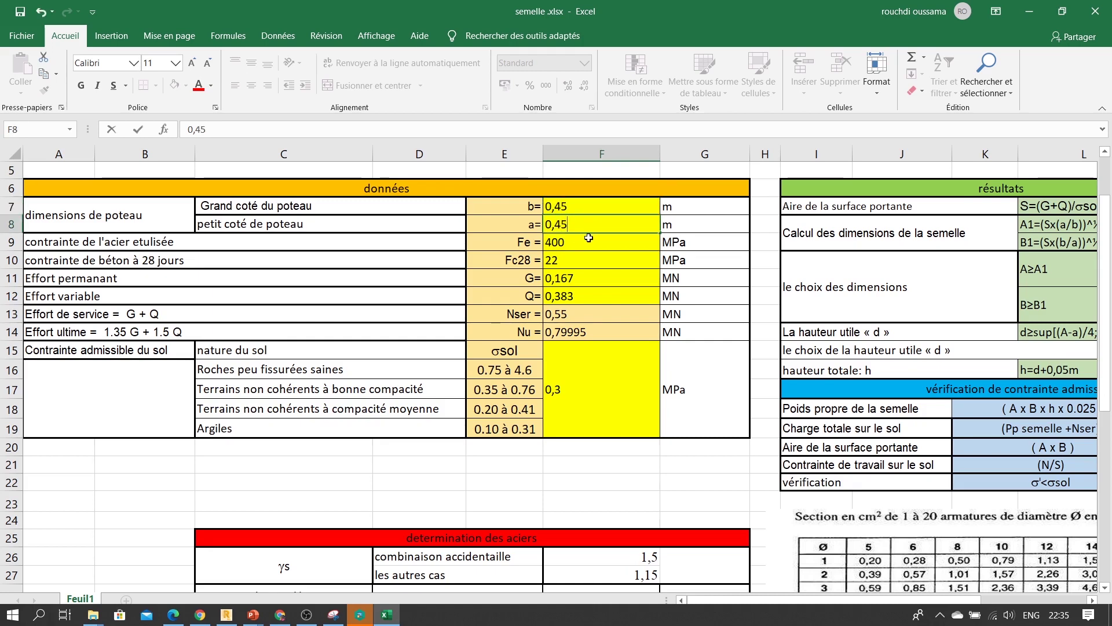
click(588, 238)
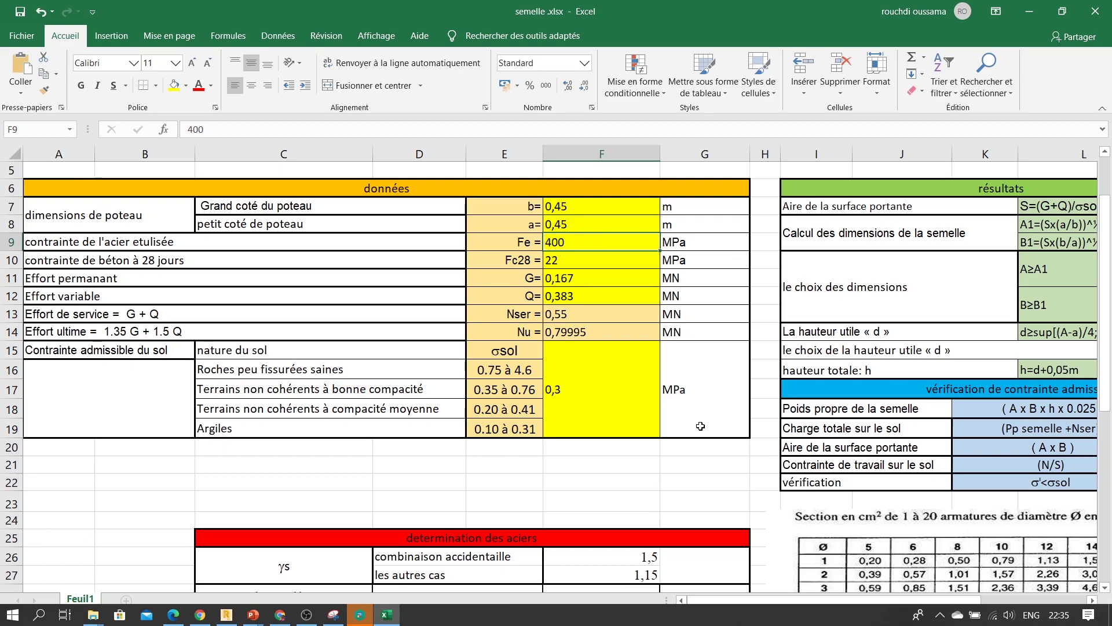
Set the steel strength Fe to 500 MPa in the input data table
scroll(647, 448, right, 3)
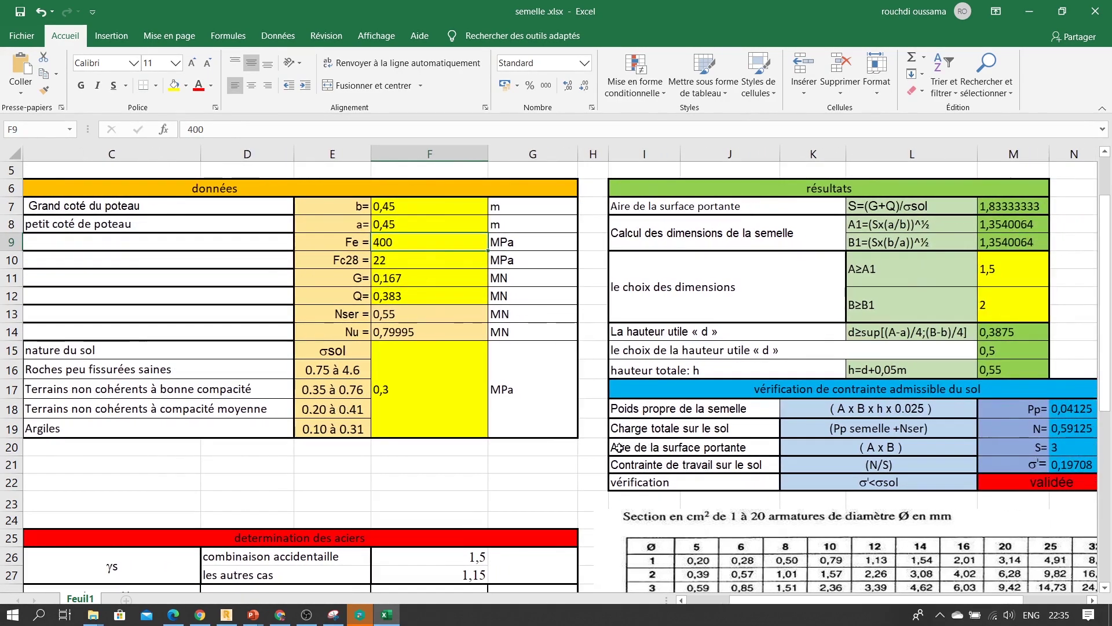
scroll(513, 420, left, 2)
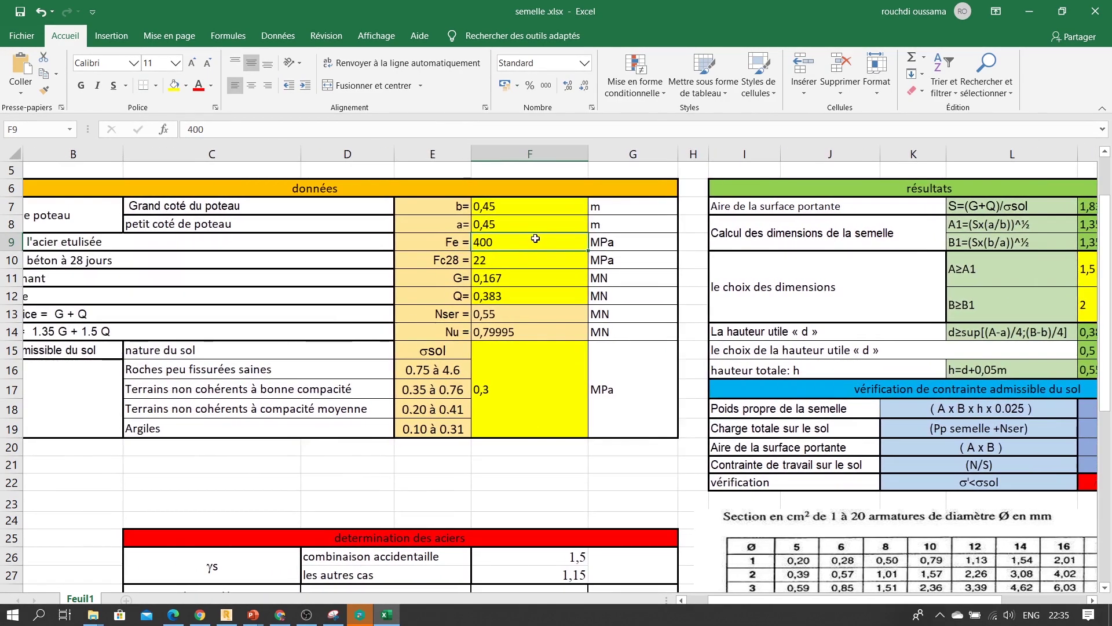
double_click(537, 239)
key(BackSpace)
key(BackSpace)
key(BackSpace)
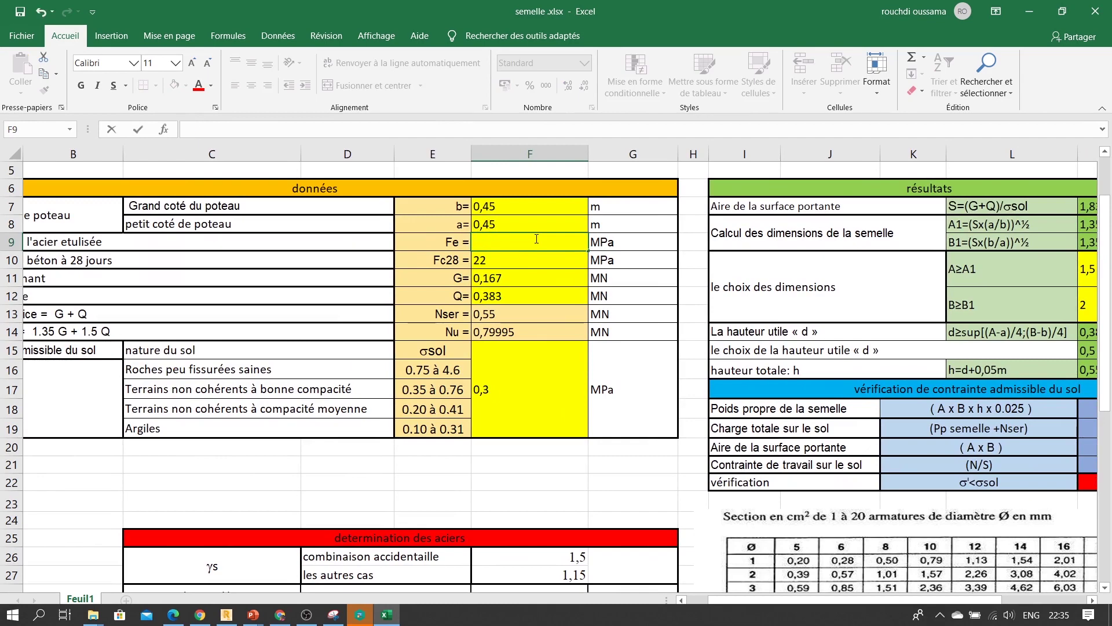
text(500)
key(Return)
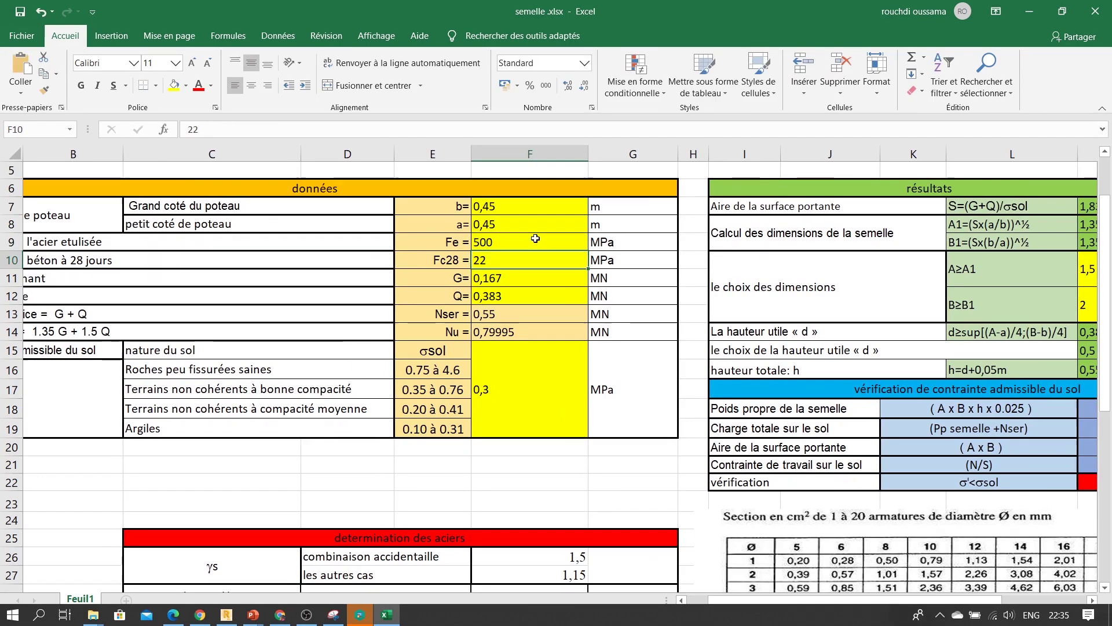
Set the 28-day concrete strength Fc28 to 30 MPa
scroll(433, 288, right, 2)
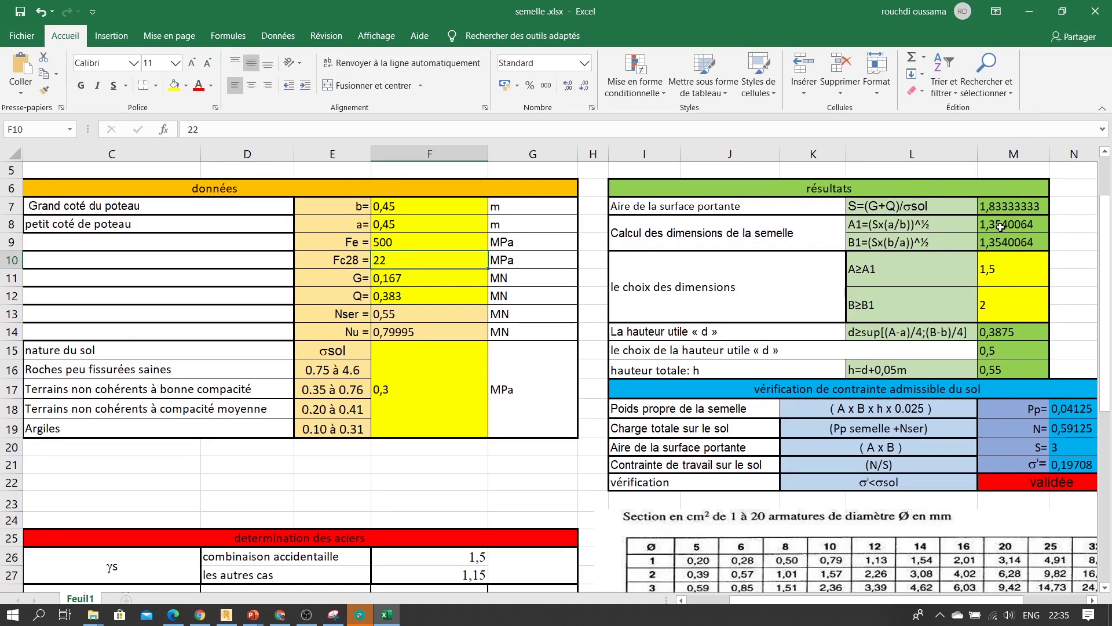
double_click(436, 264)
drag(436, 264, 334, 267)
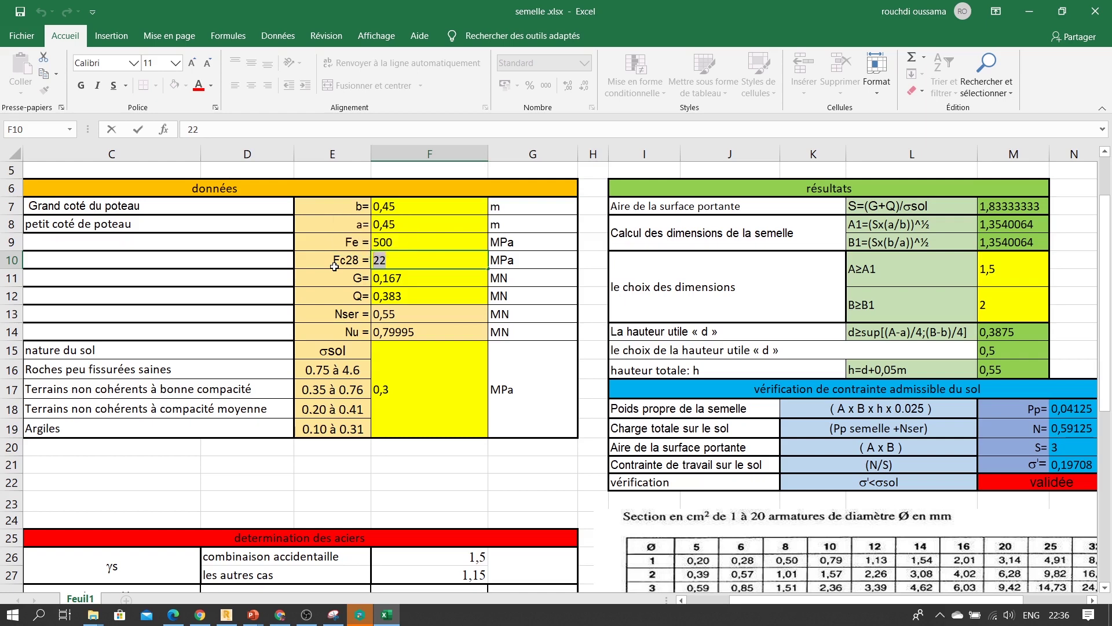
text(30)
key(Return)
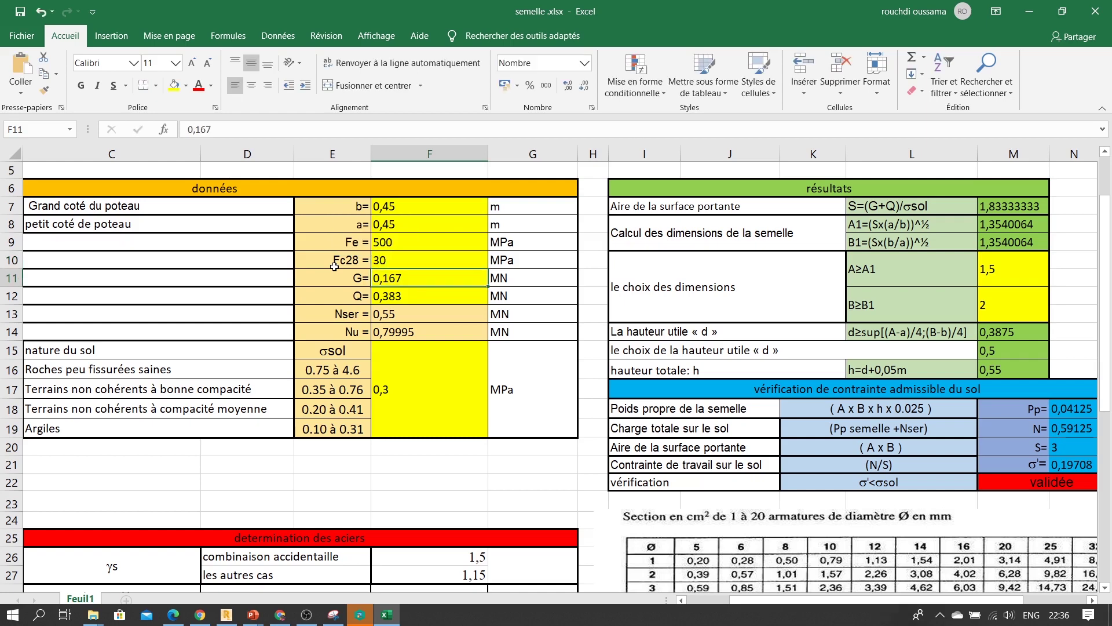
Set the permanent load G to 0,500 MN
double_click(403, 278)
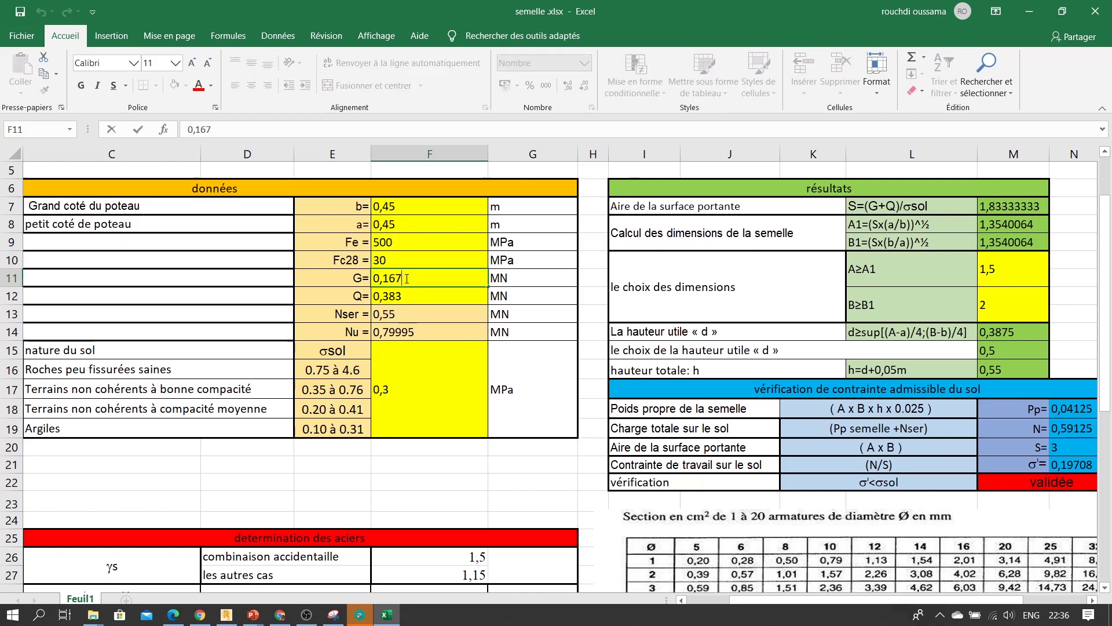
drag(403, 278, 385, 278)
text(500)
key(Return)
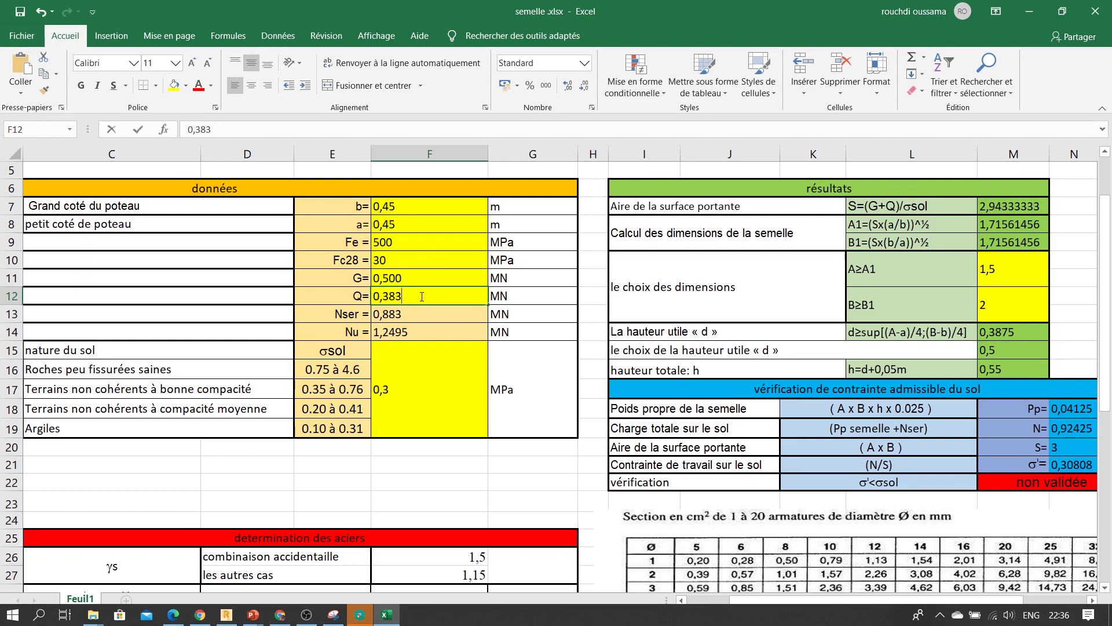
Set the variable load Q to 0,200 MN
double_click(421, 296)
drag(422, 296, 384, 293)
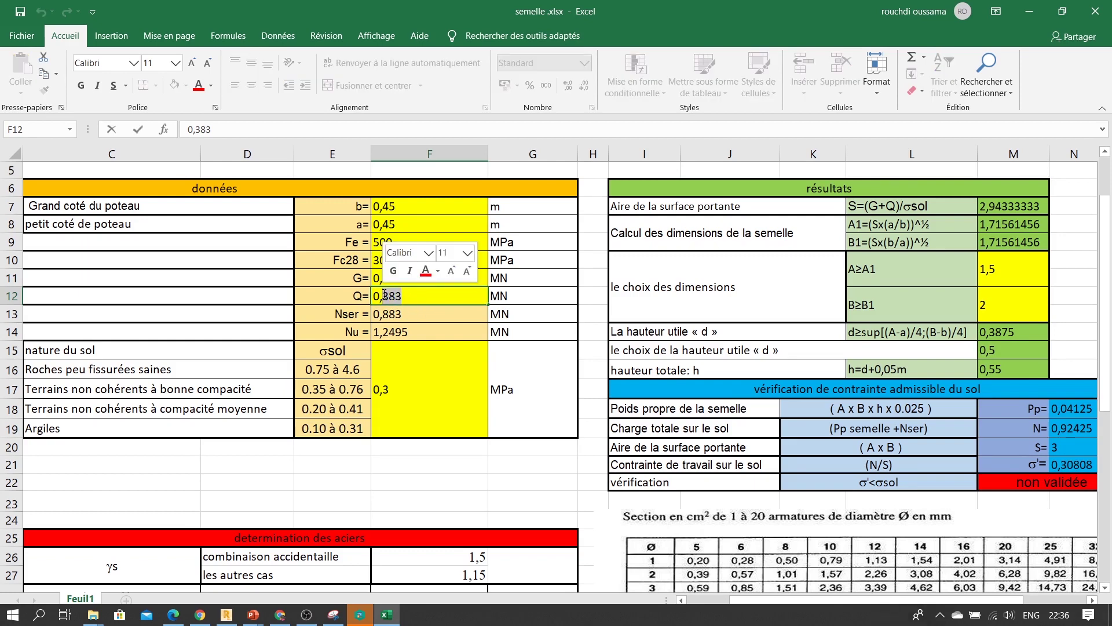
text(200)
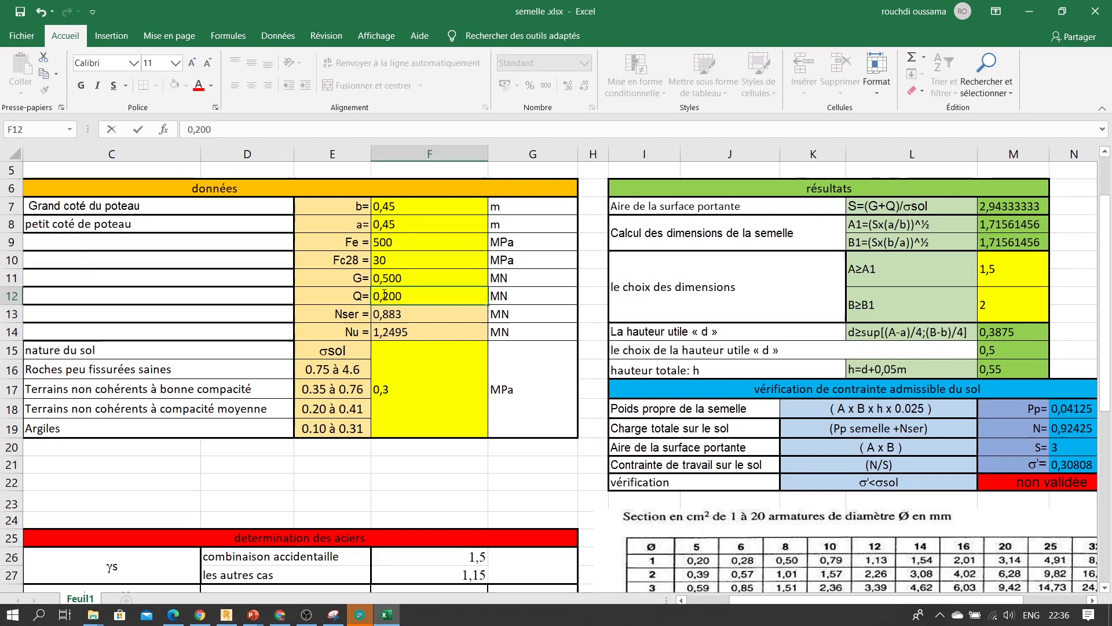
key(Return)
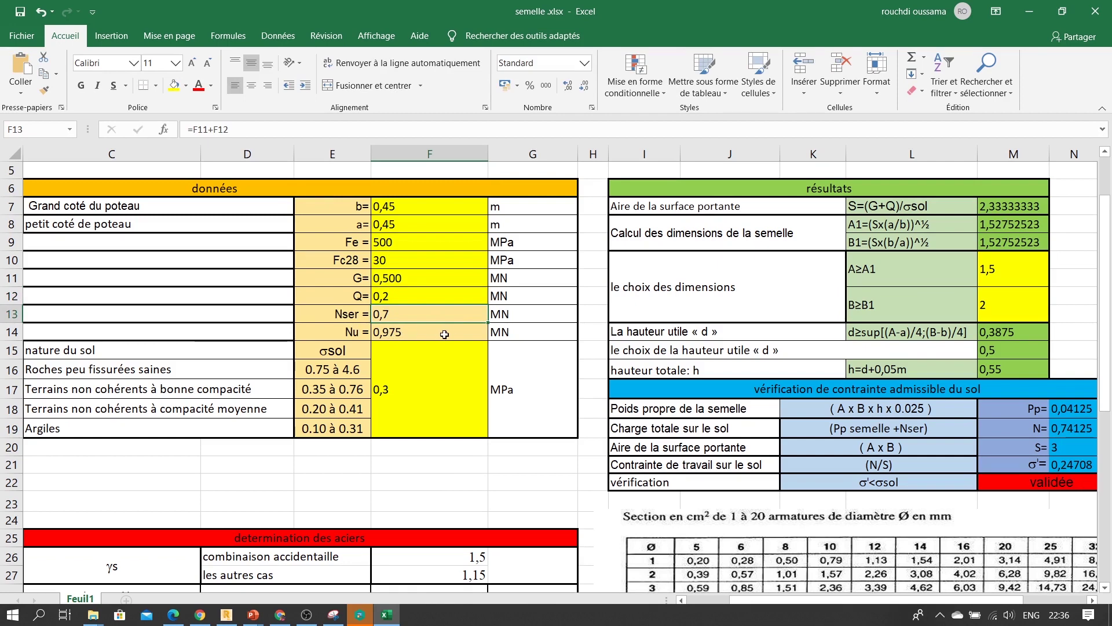
Set the allowable soil stress σsol to 0,75 MPa
double_click(401, 397)
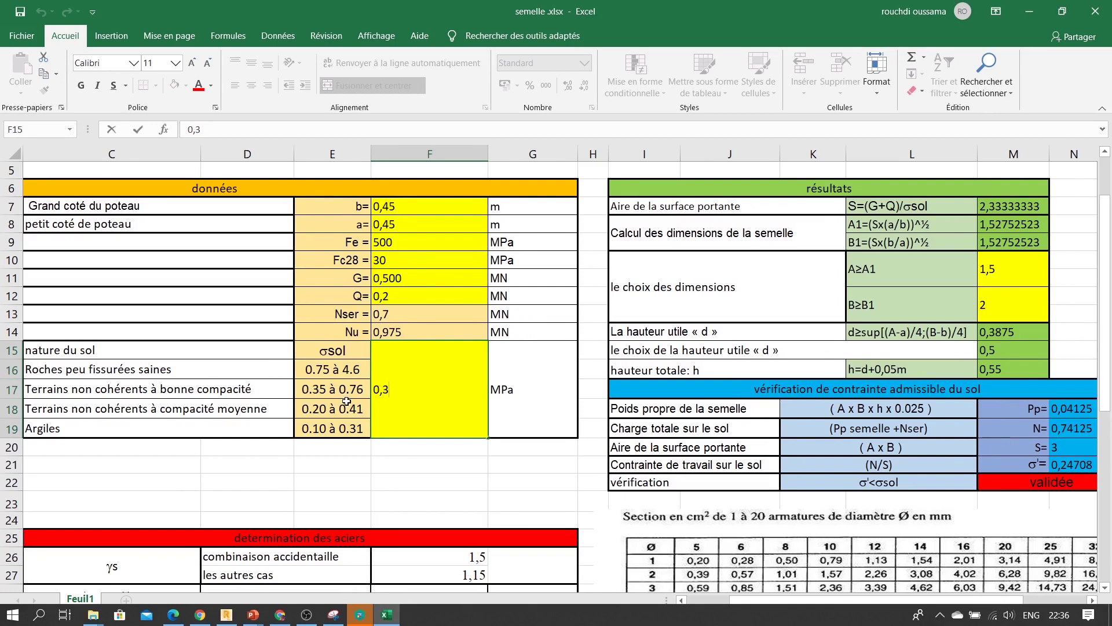
double_click(391, 390)
text(0,75)
key(Return)
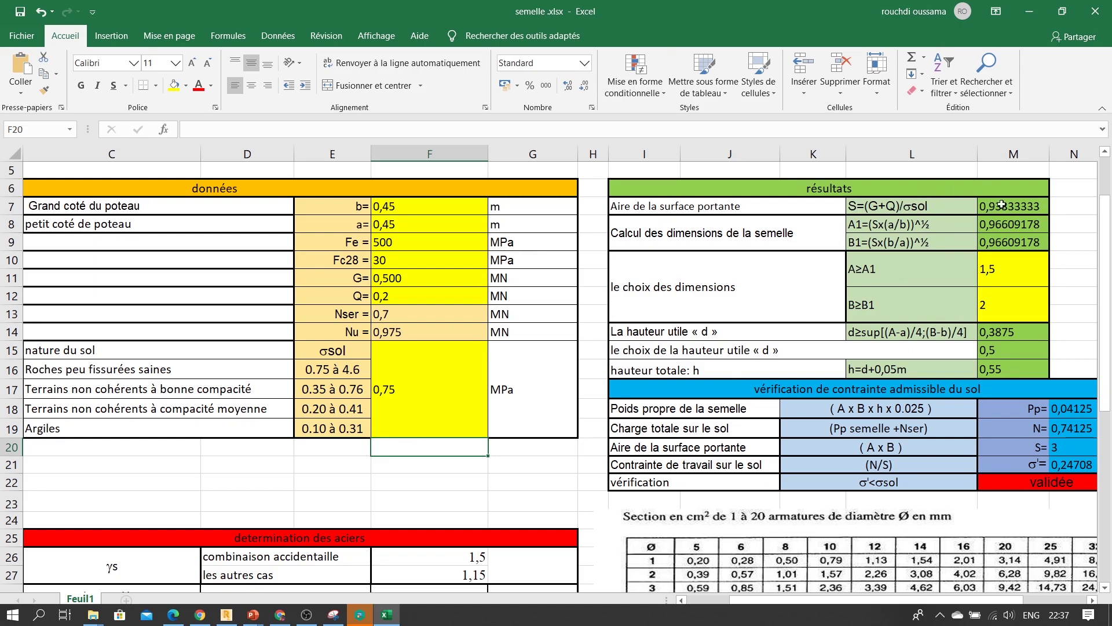
Set the allowable soil stress σsol to 0,35 MPa
click(435, 400)
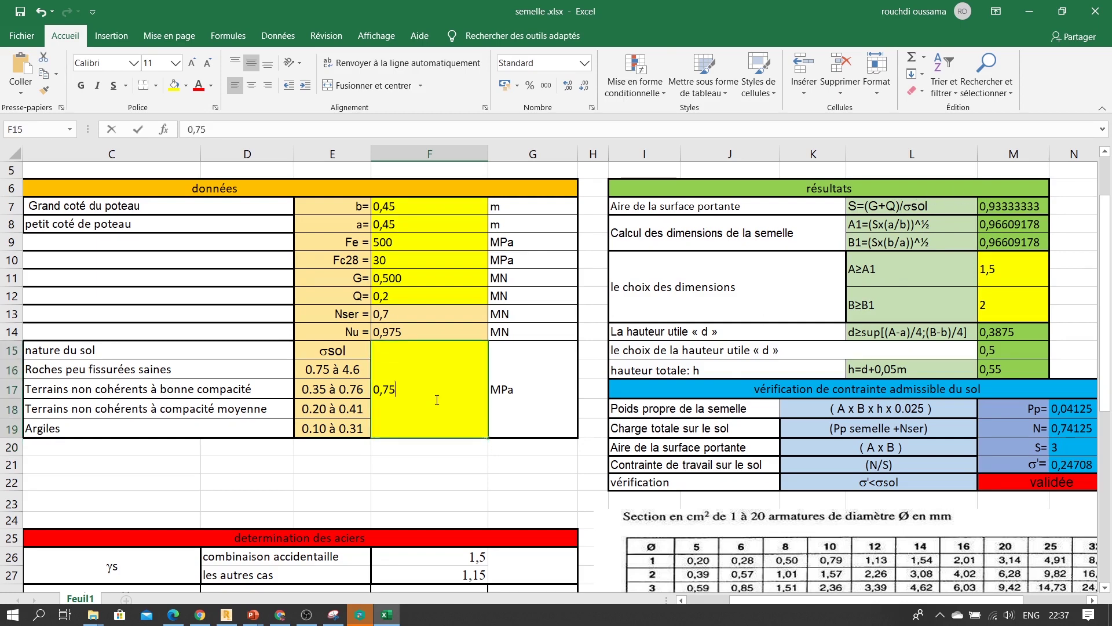
double_click(436, 400)
key(BackSpace)
key(BackSpace)
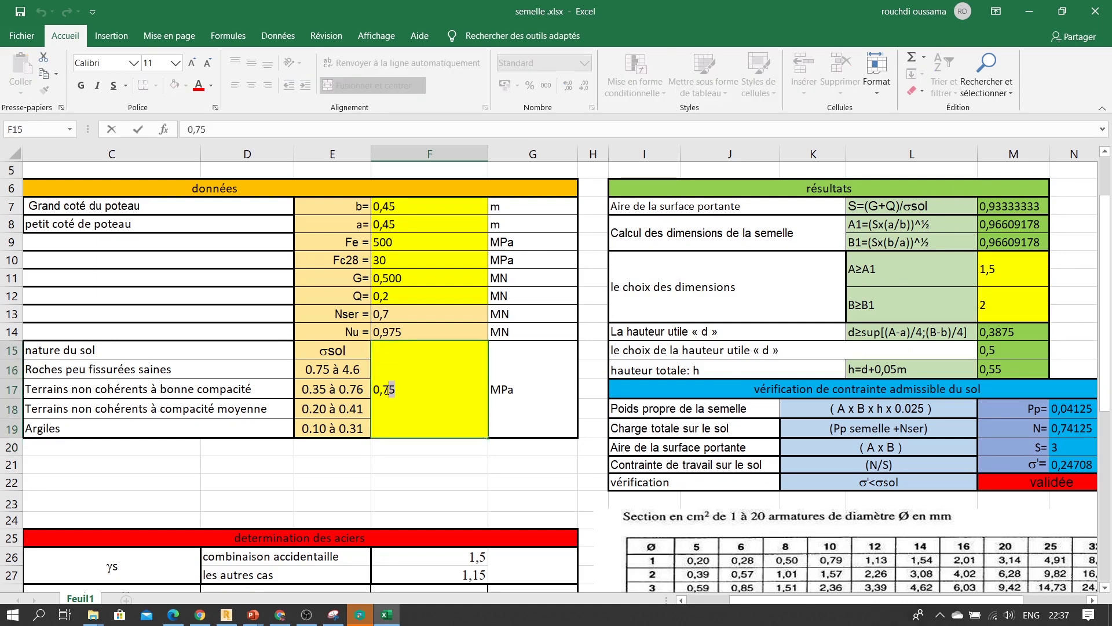
text(3)
key(ctrl+Return)
text(5)
key(Return)
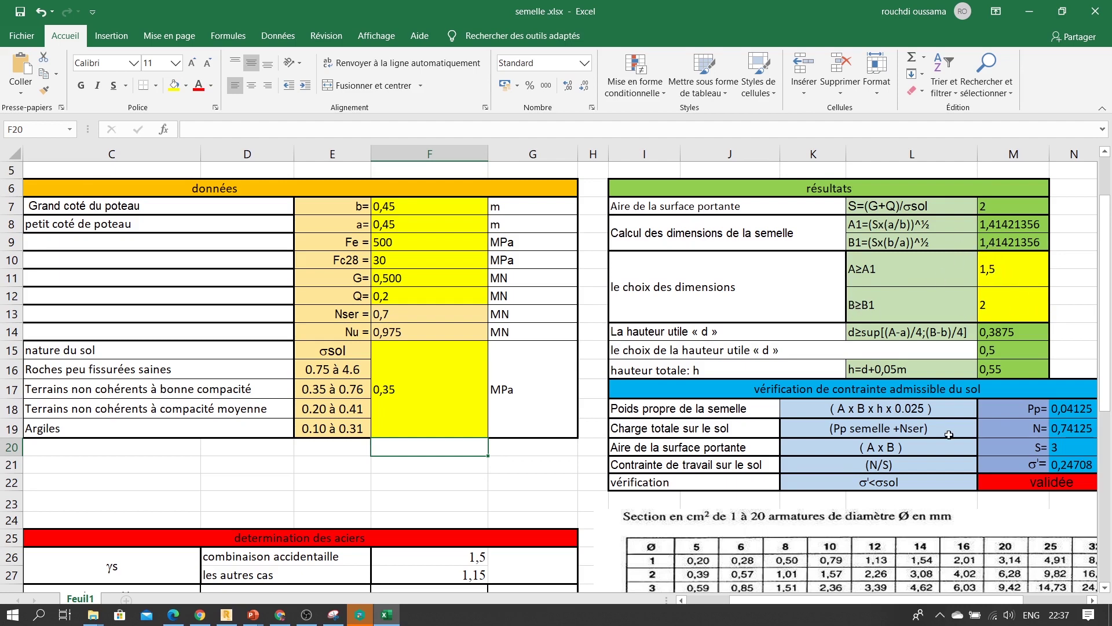
Set the chosen footing dimension B to 1,5 in the results table
scroll(913, 436, right, 2)
scroll(913, 435, left, 2)
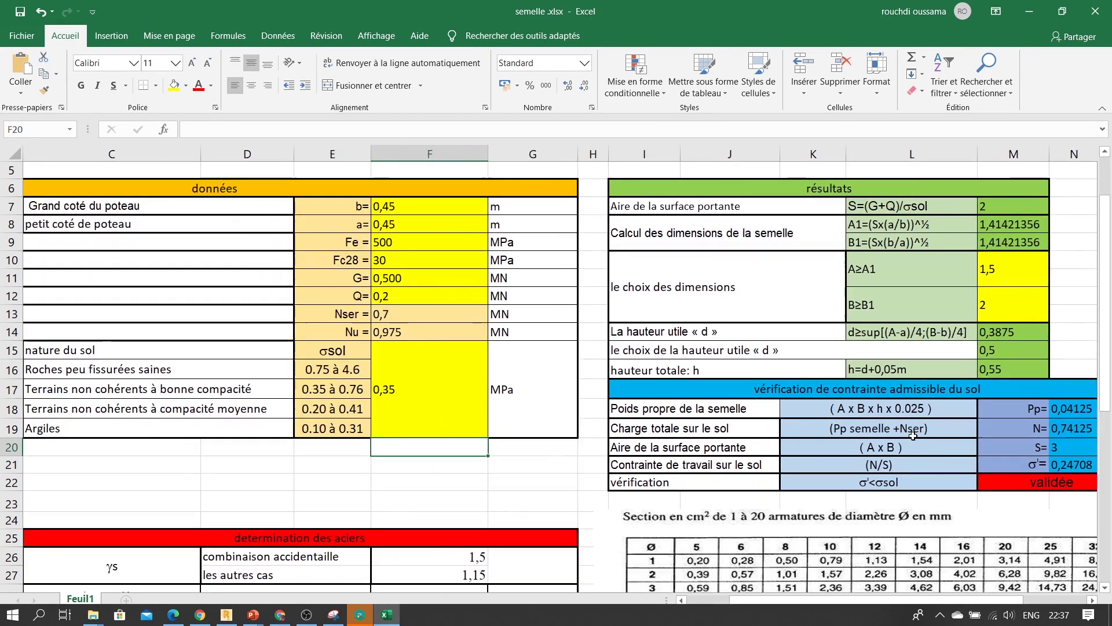
double_click(988, 307)
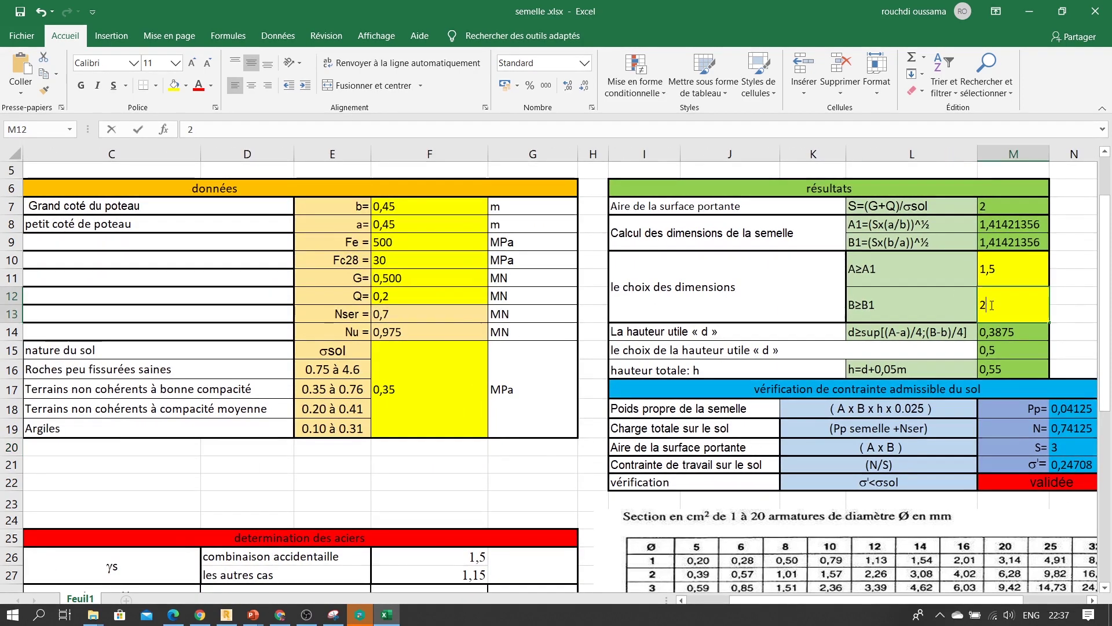
key(BackSpace)
text(1,5)
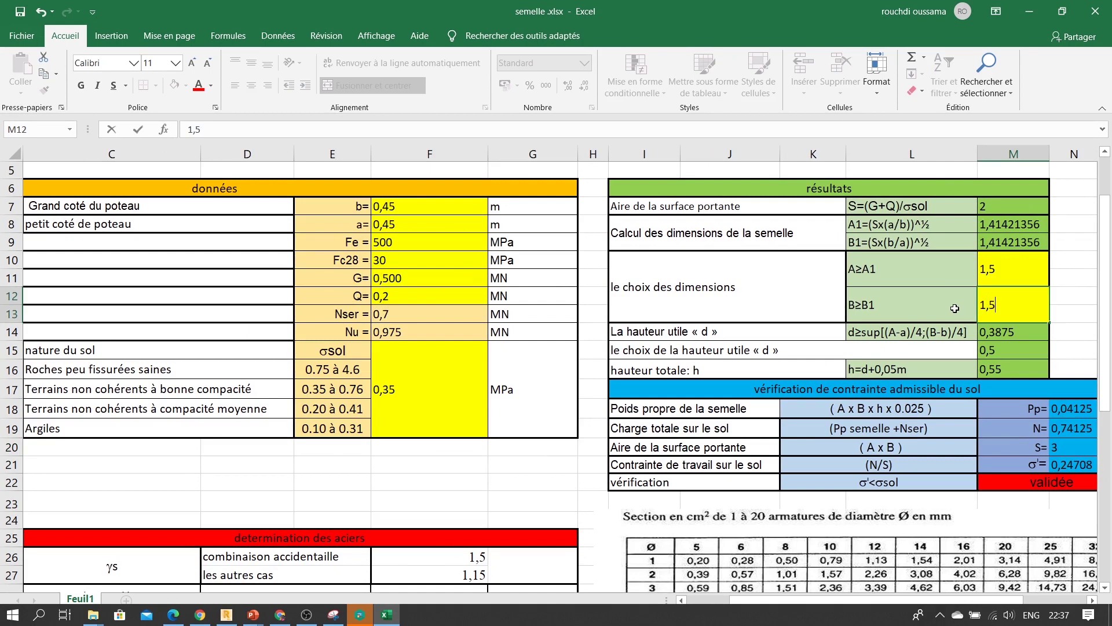
key(Return)
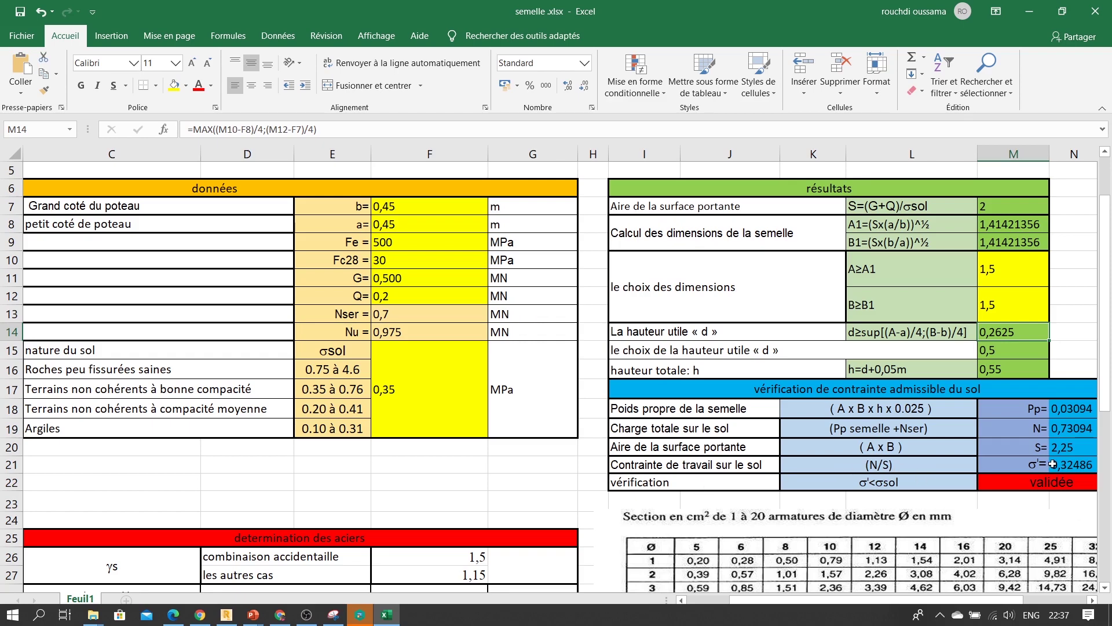
Enter 8 Ha 12 as the chosen commercial steel section for As//A in the reinforcement table
scroll(755, 485, down, 2)
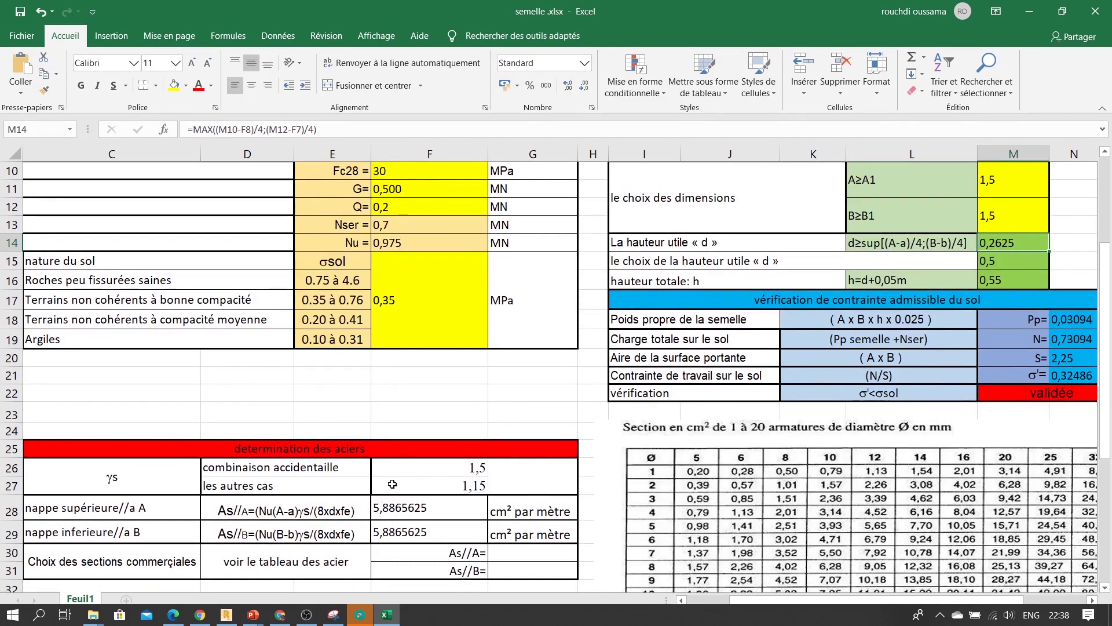
click(462, 466)
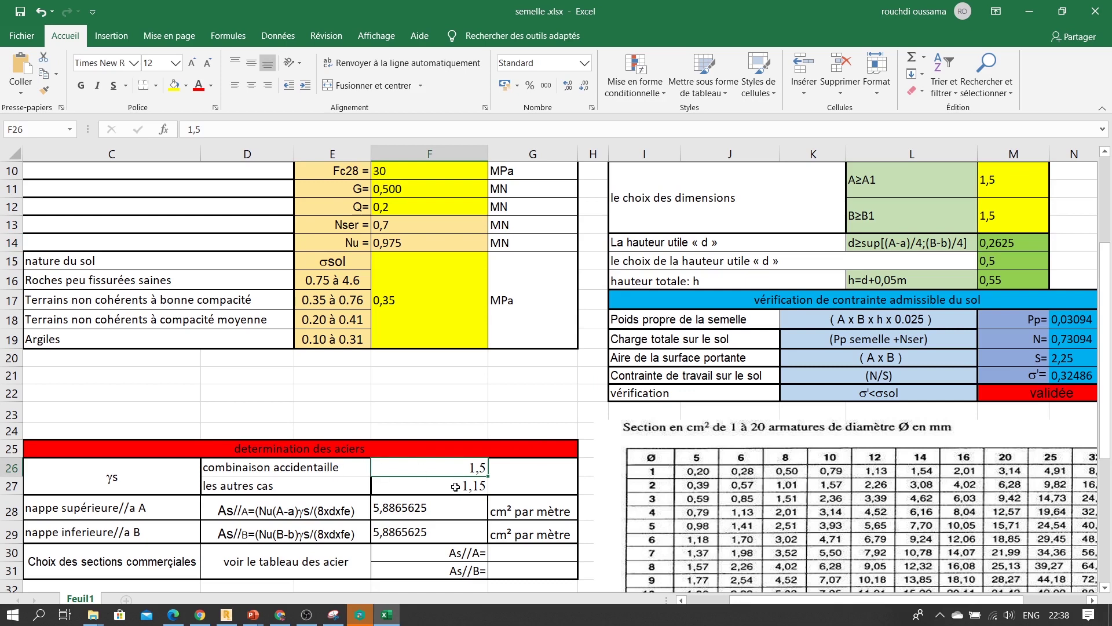
click(455, 487)
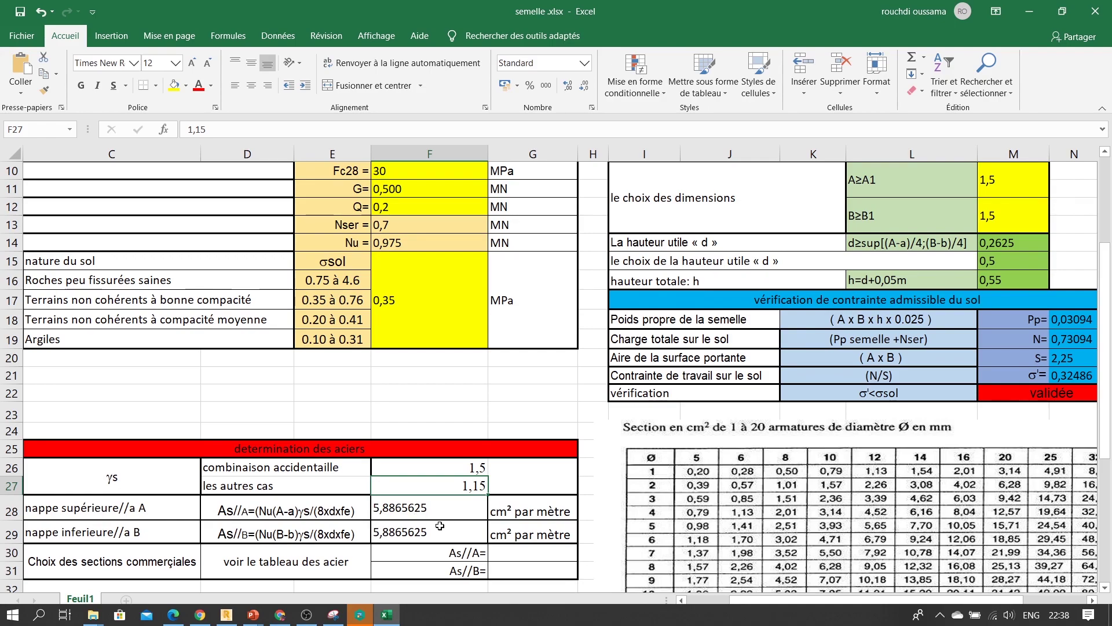
scroll(440, 525, down, 3)
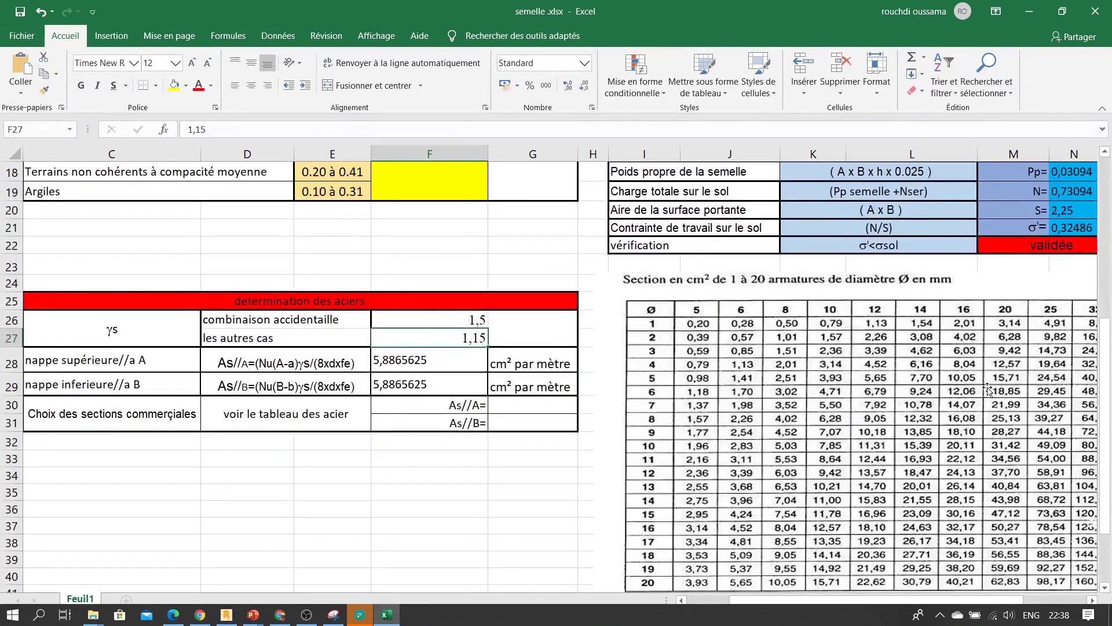
scroll(675, 494, down, 1)
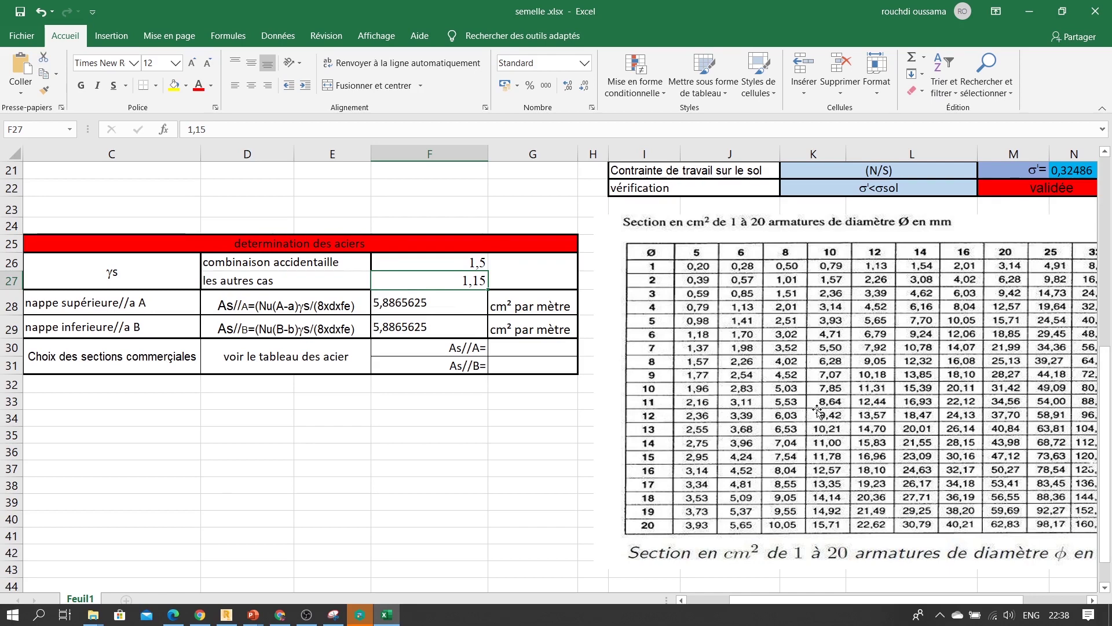
click(512, 354)
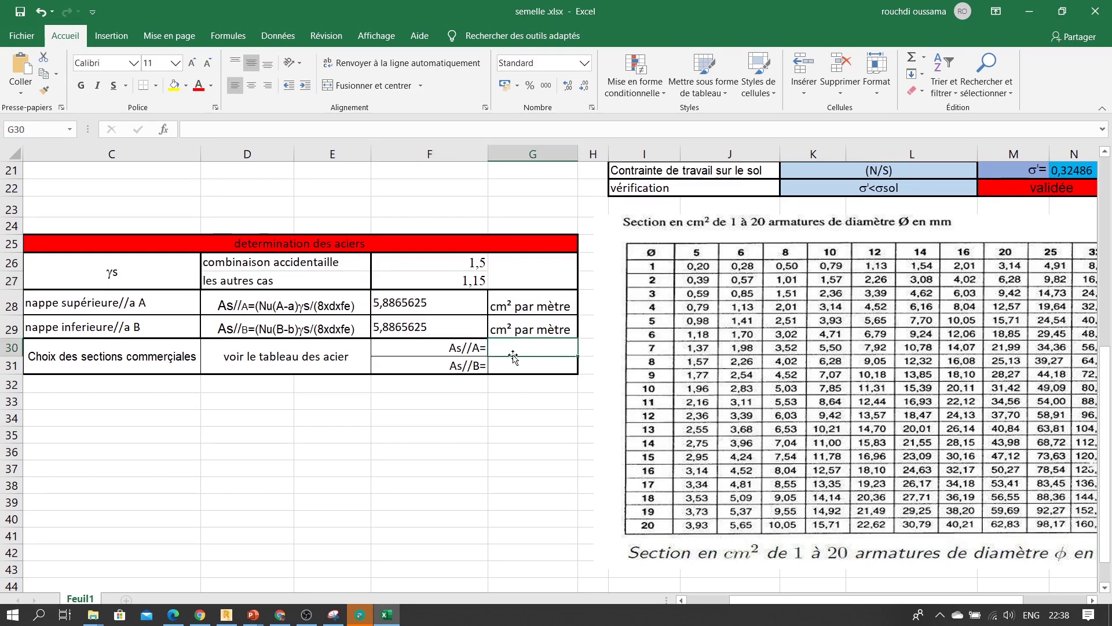
text(8 H)
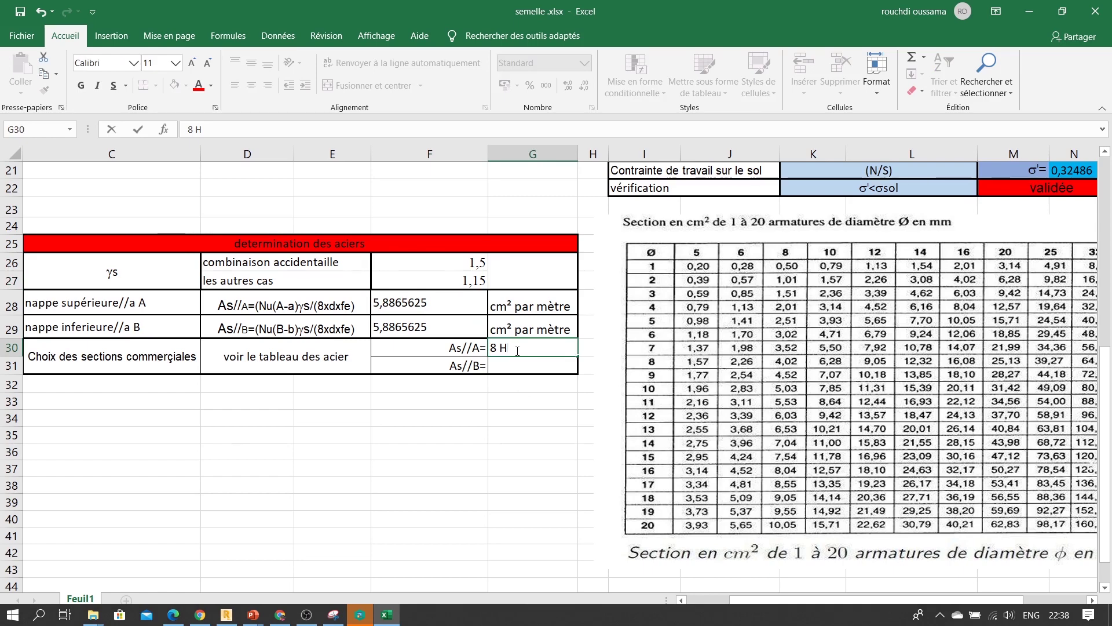
text(a 12)
click(516, 366)
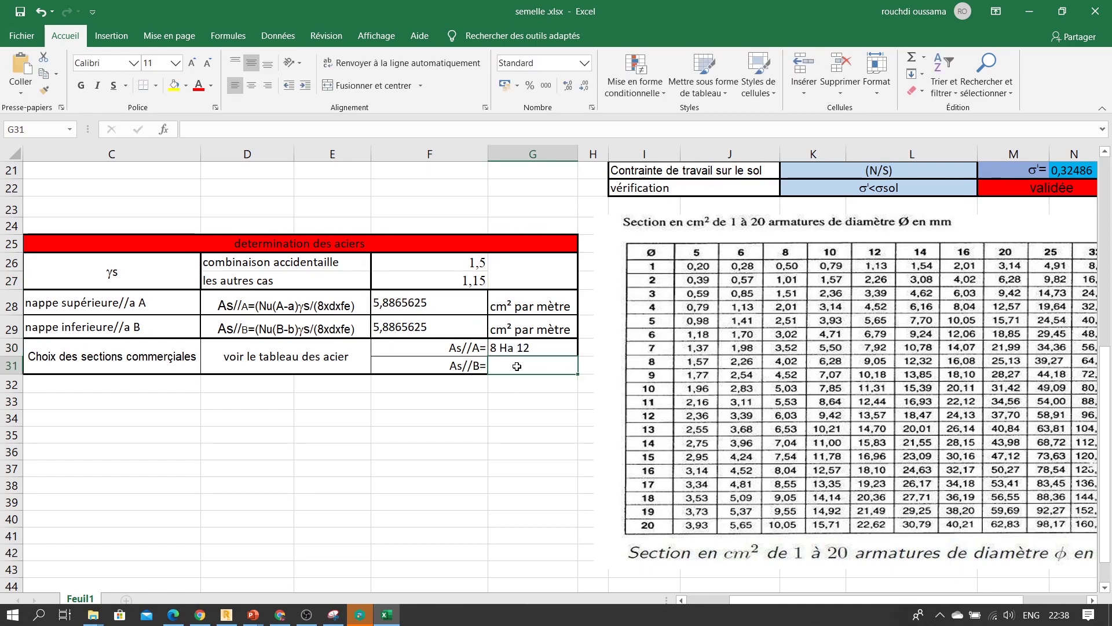
Open the workbook express calcul charges des dalles.xlsx from the excel 1 folder and bring it to the front
scroll(447, 475, up, 7)
scroll(447, 474, down, 5)
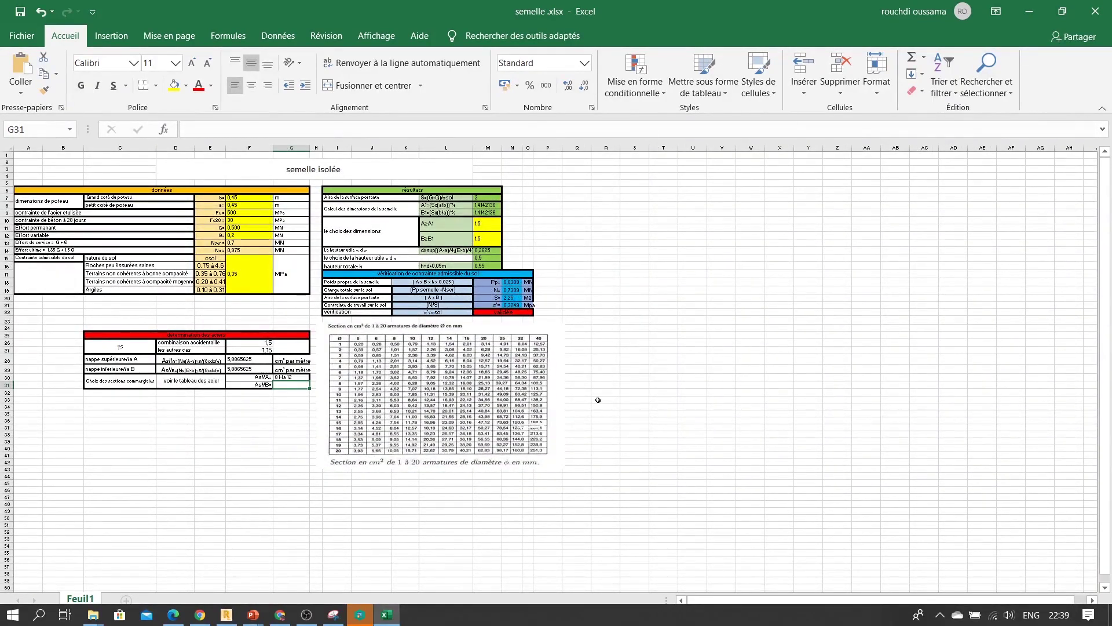
click(1029, 11)
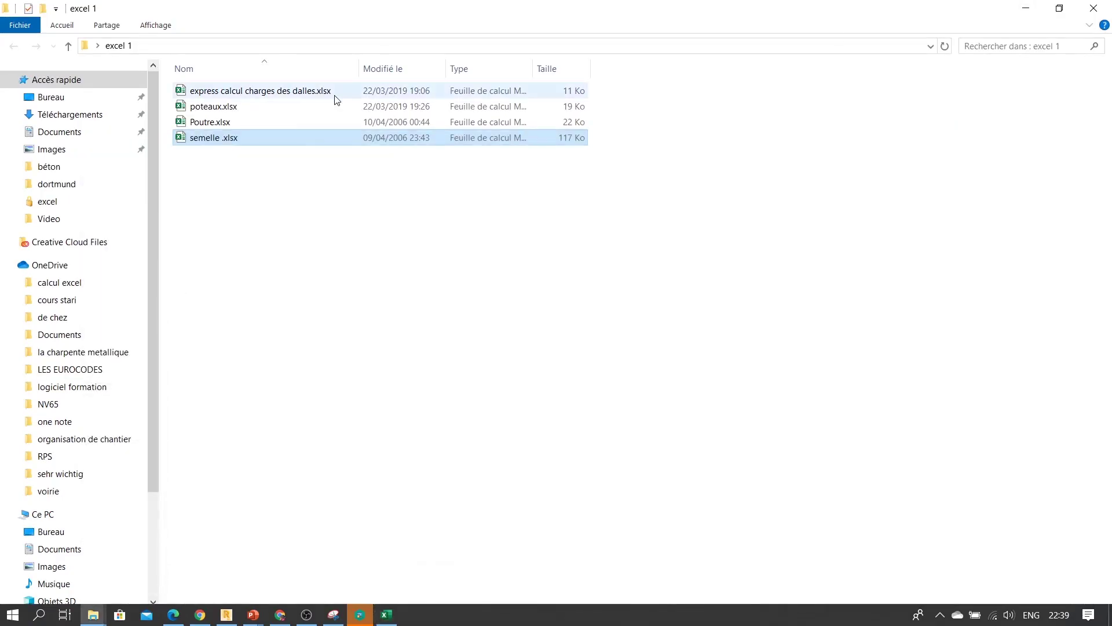
double_click(273, 92)
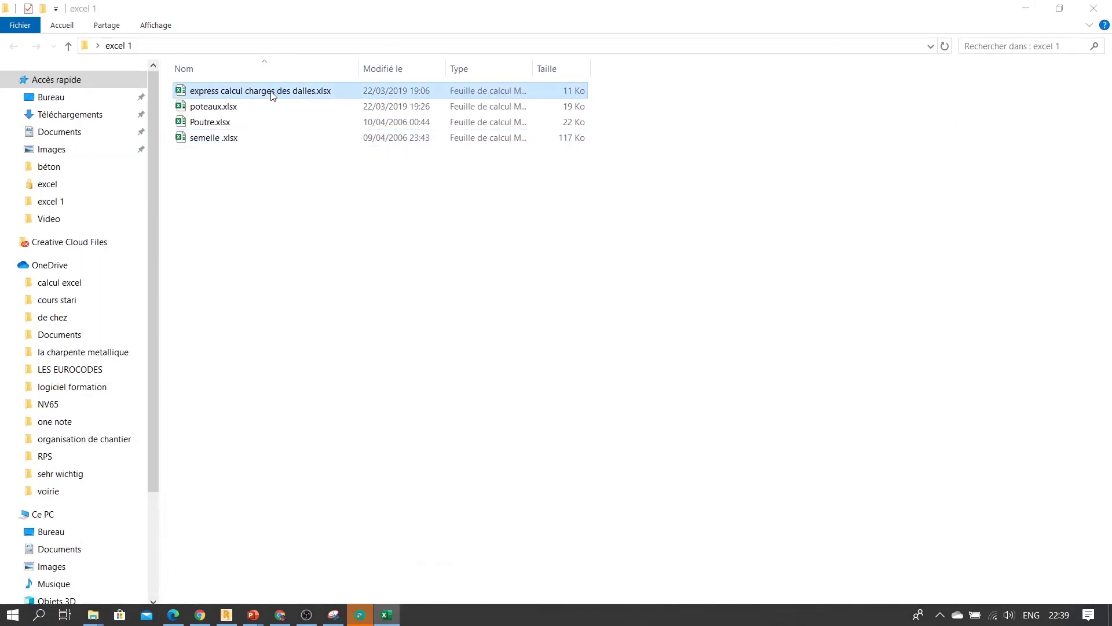
click(390, 617)
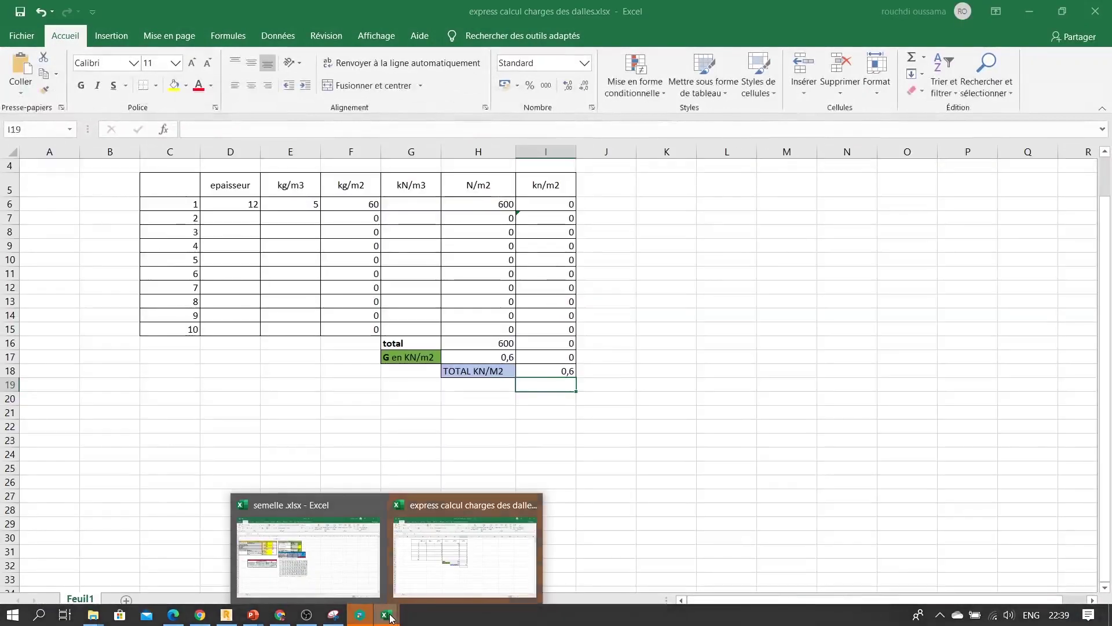
click(471, 573)
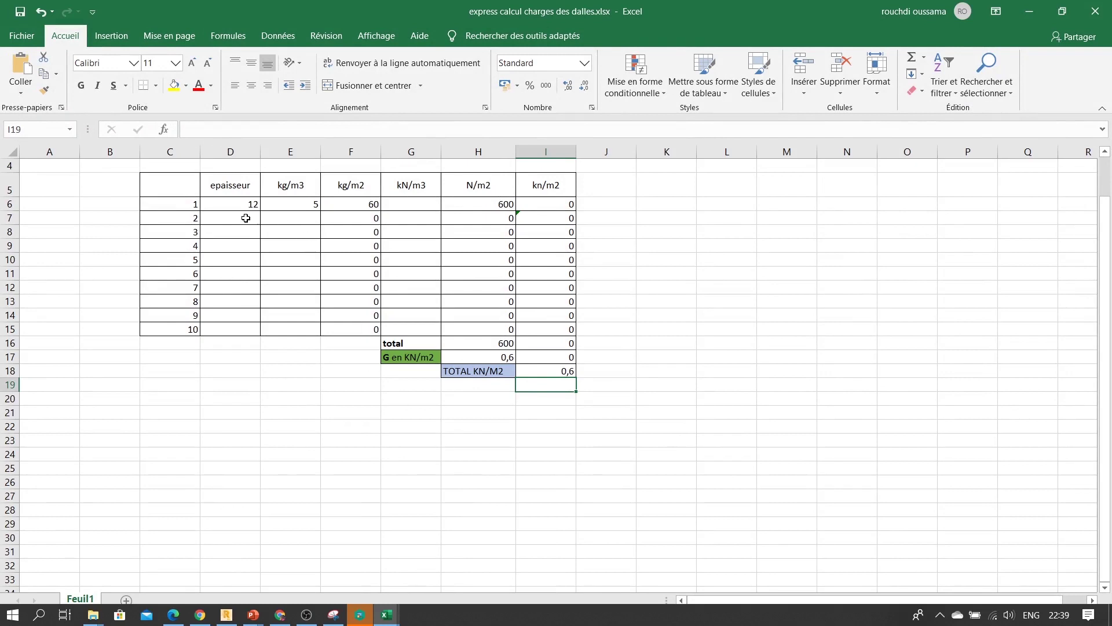
Fill in layer 2 of the slab load table with a thickness of 0,30 and a density of 10 kg/m3
double_click(241, 202)
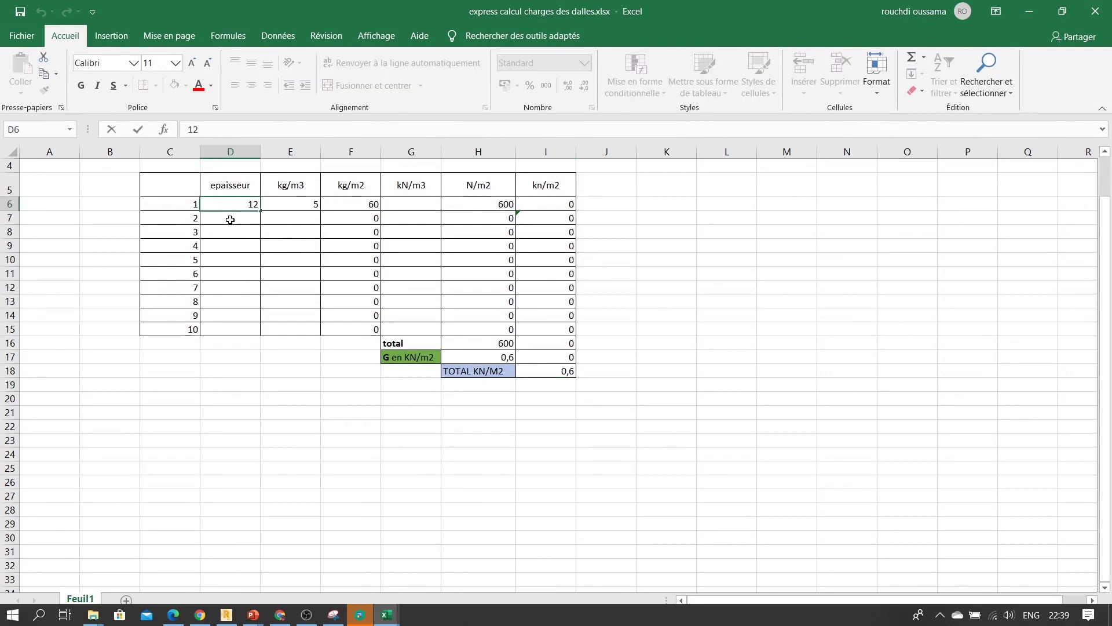
click(229, 219)
text(0)
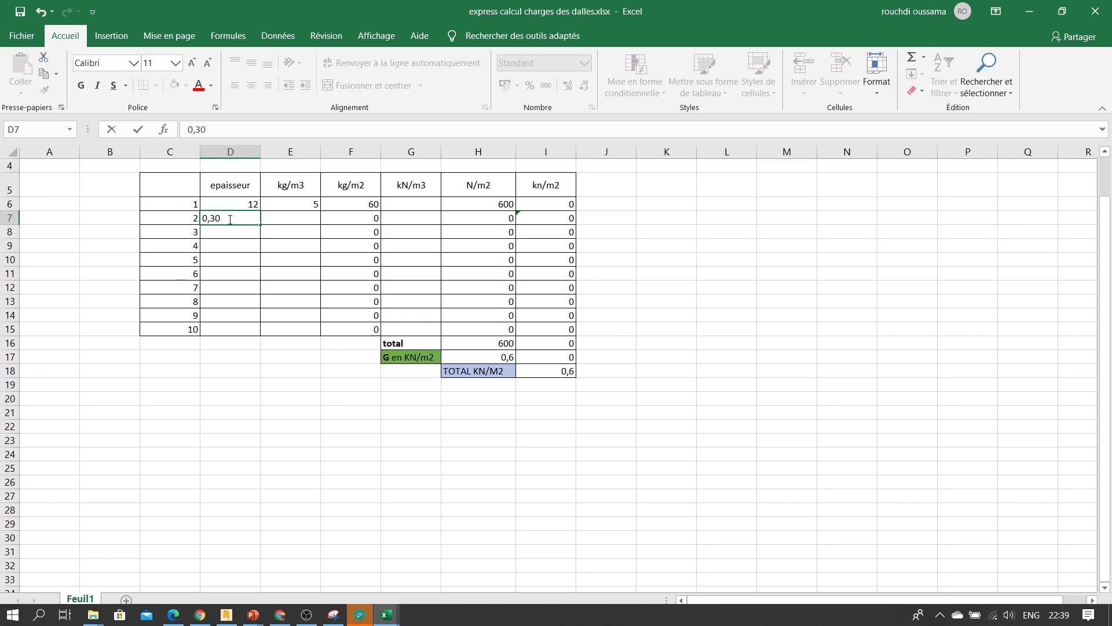
text(,30)
click(291, 219)
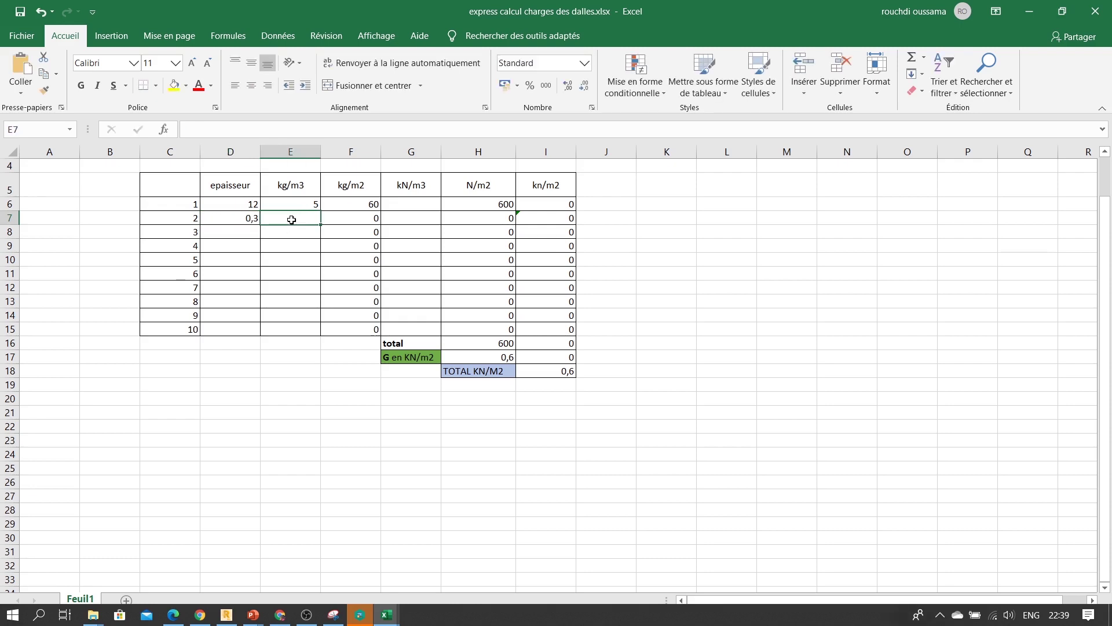
double_click(292, 219)
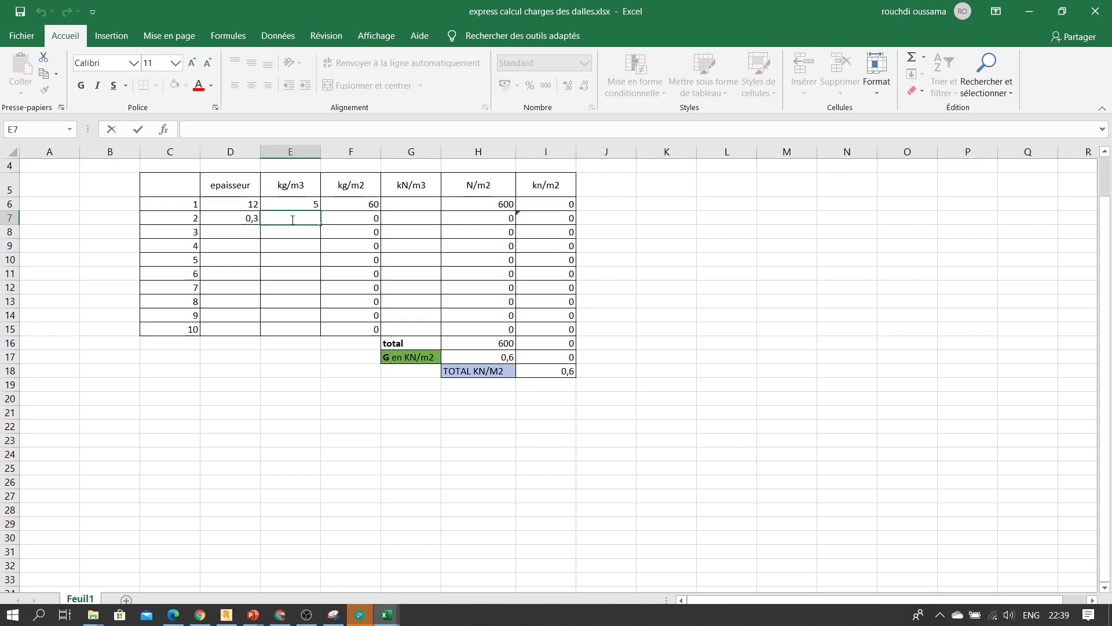
text(10)
key(Return)
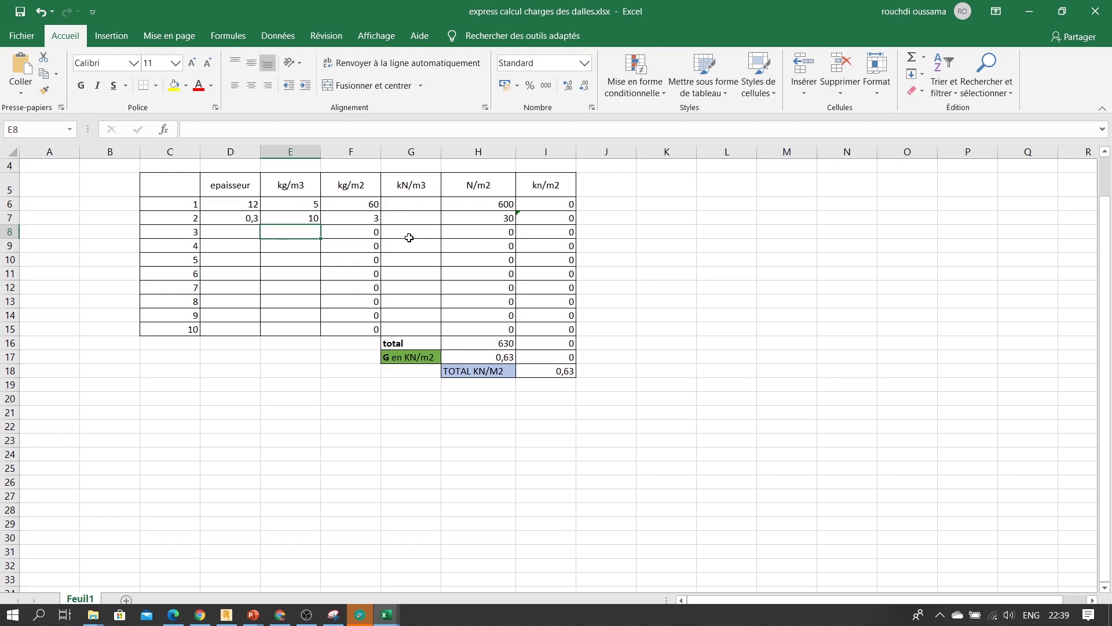
Fill in layer 4 of the slab load table with a thickness of 0,30 and a unit weight of 25 kN/m3
double_click(251, 248)
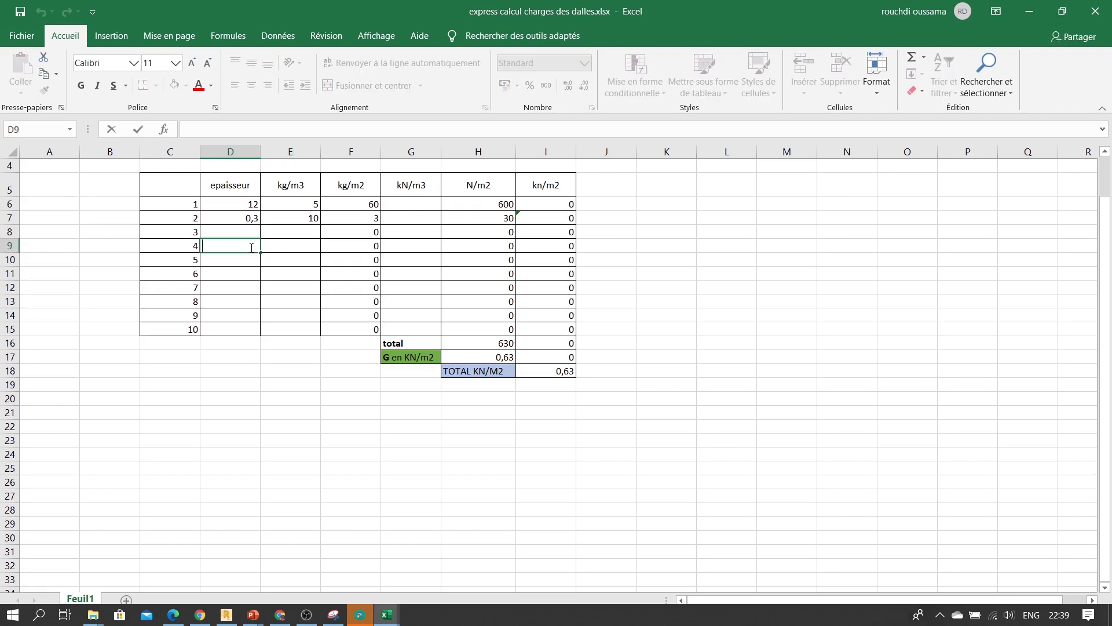
text(0,30)
click(409, 248)
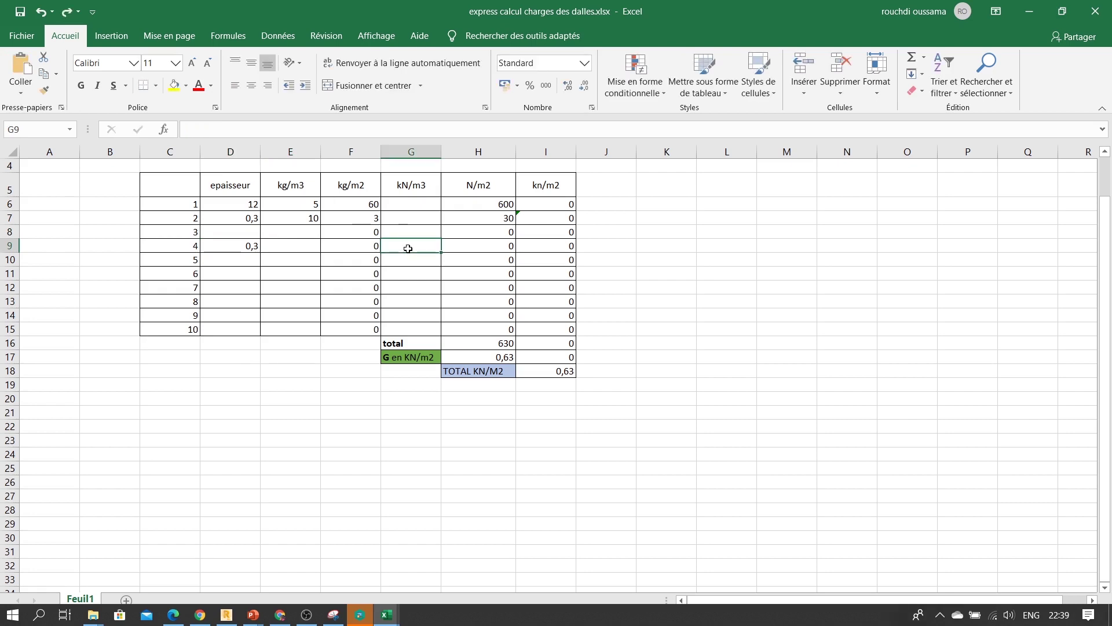
double_click(408, 248)
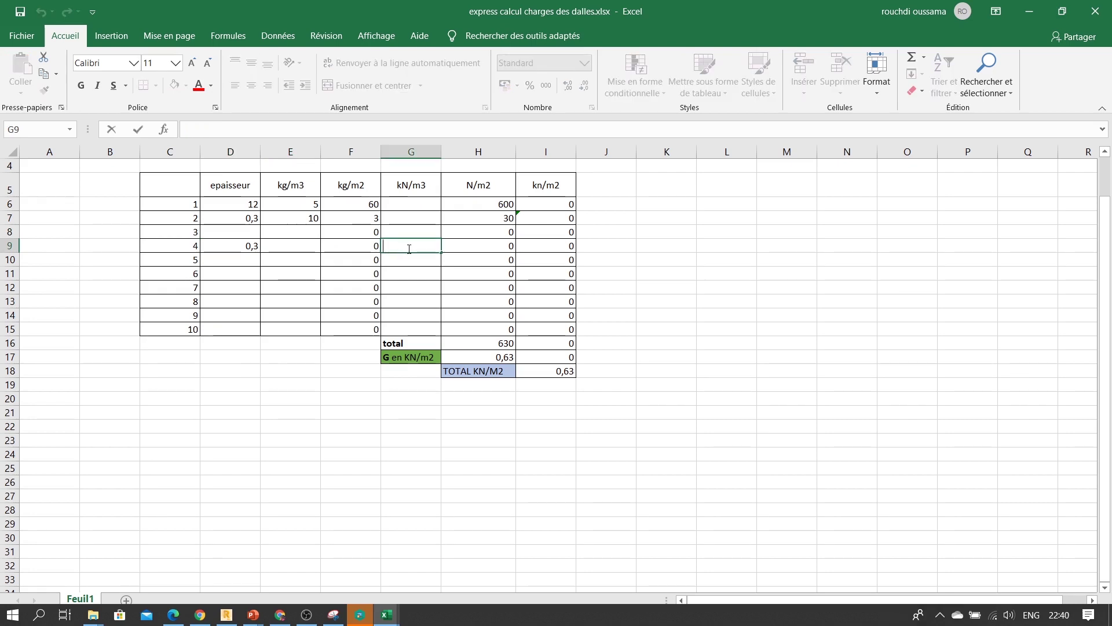
text(25)
key(Return)
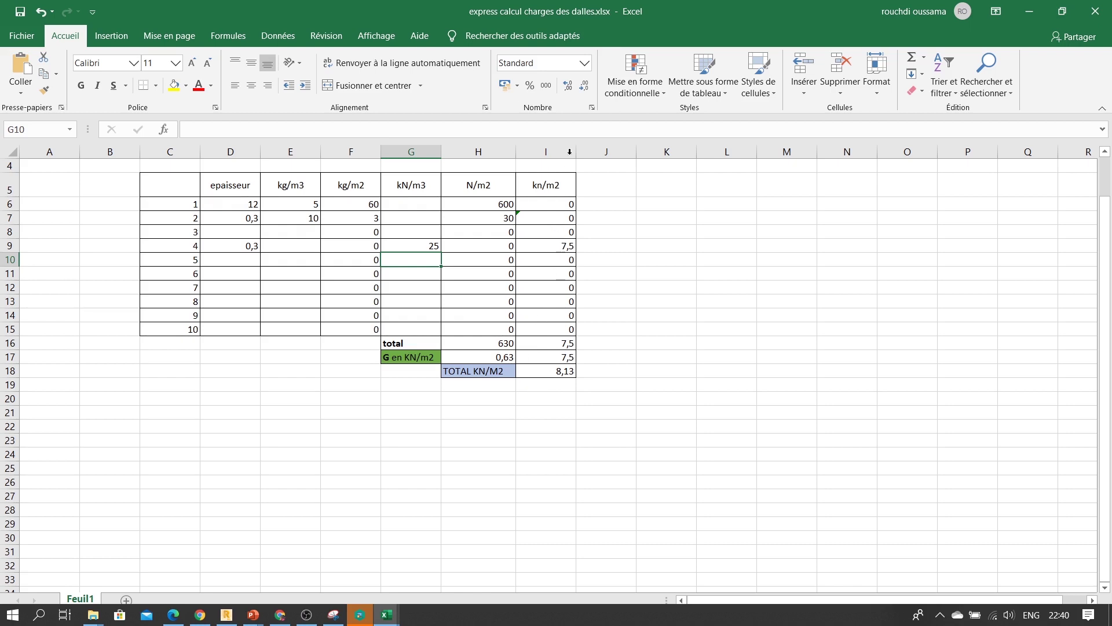
click(561, 370)
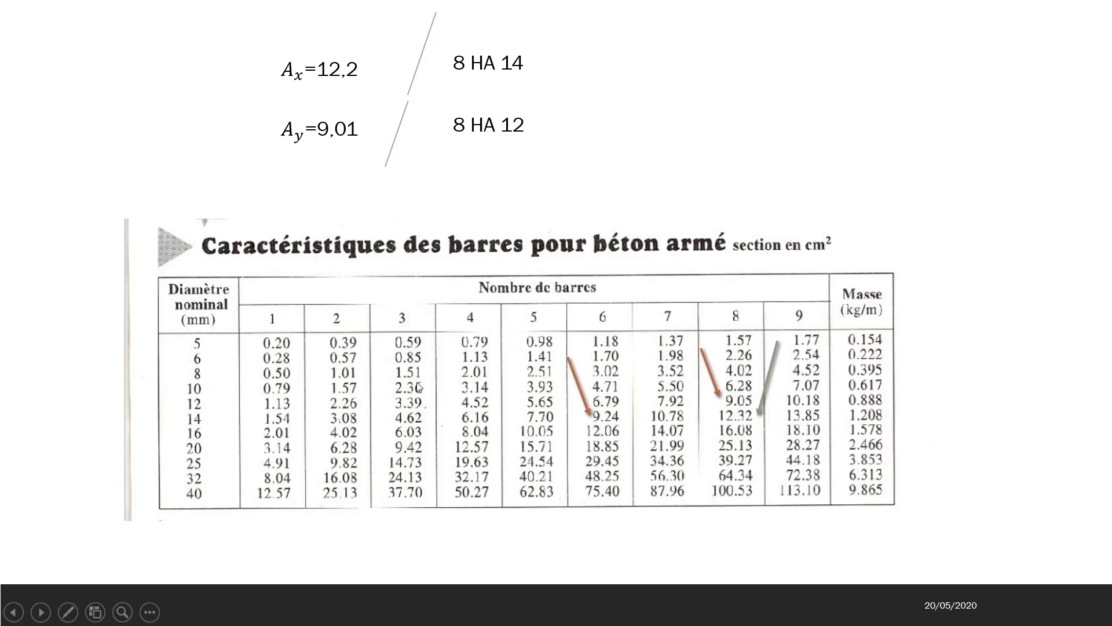
click(418, 387)
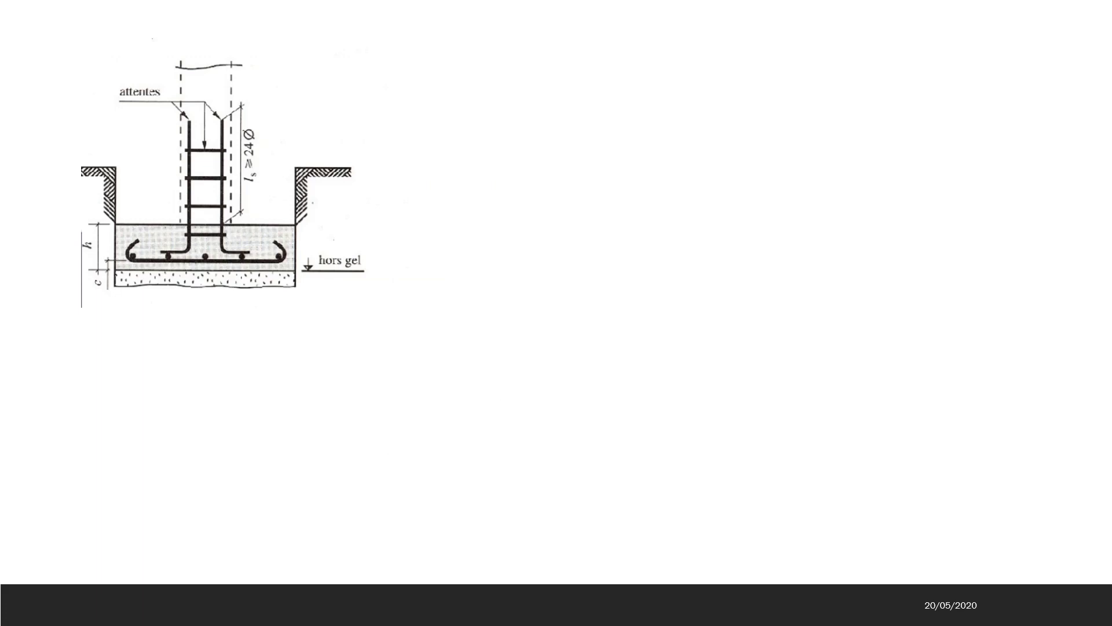
key(Right)
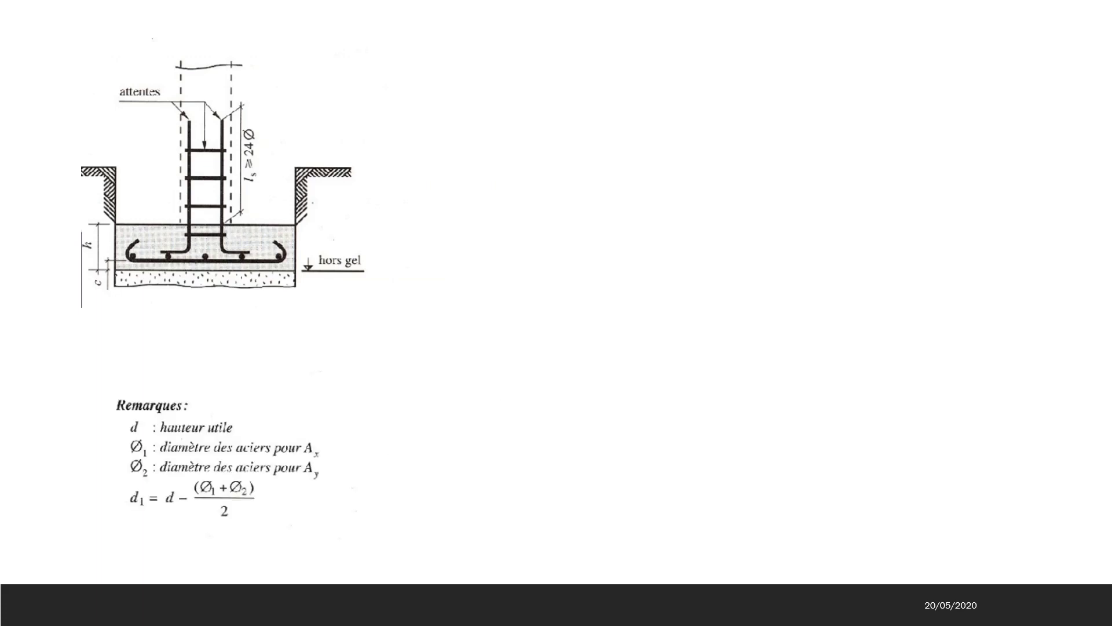